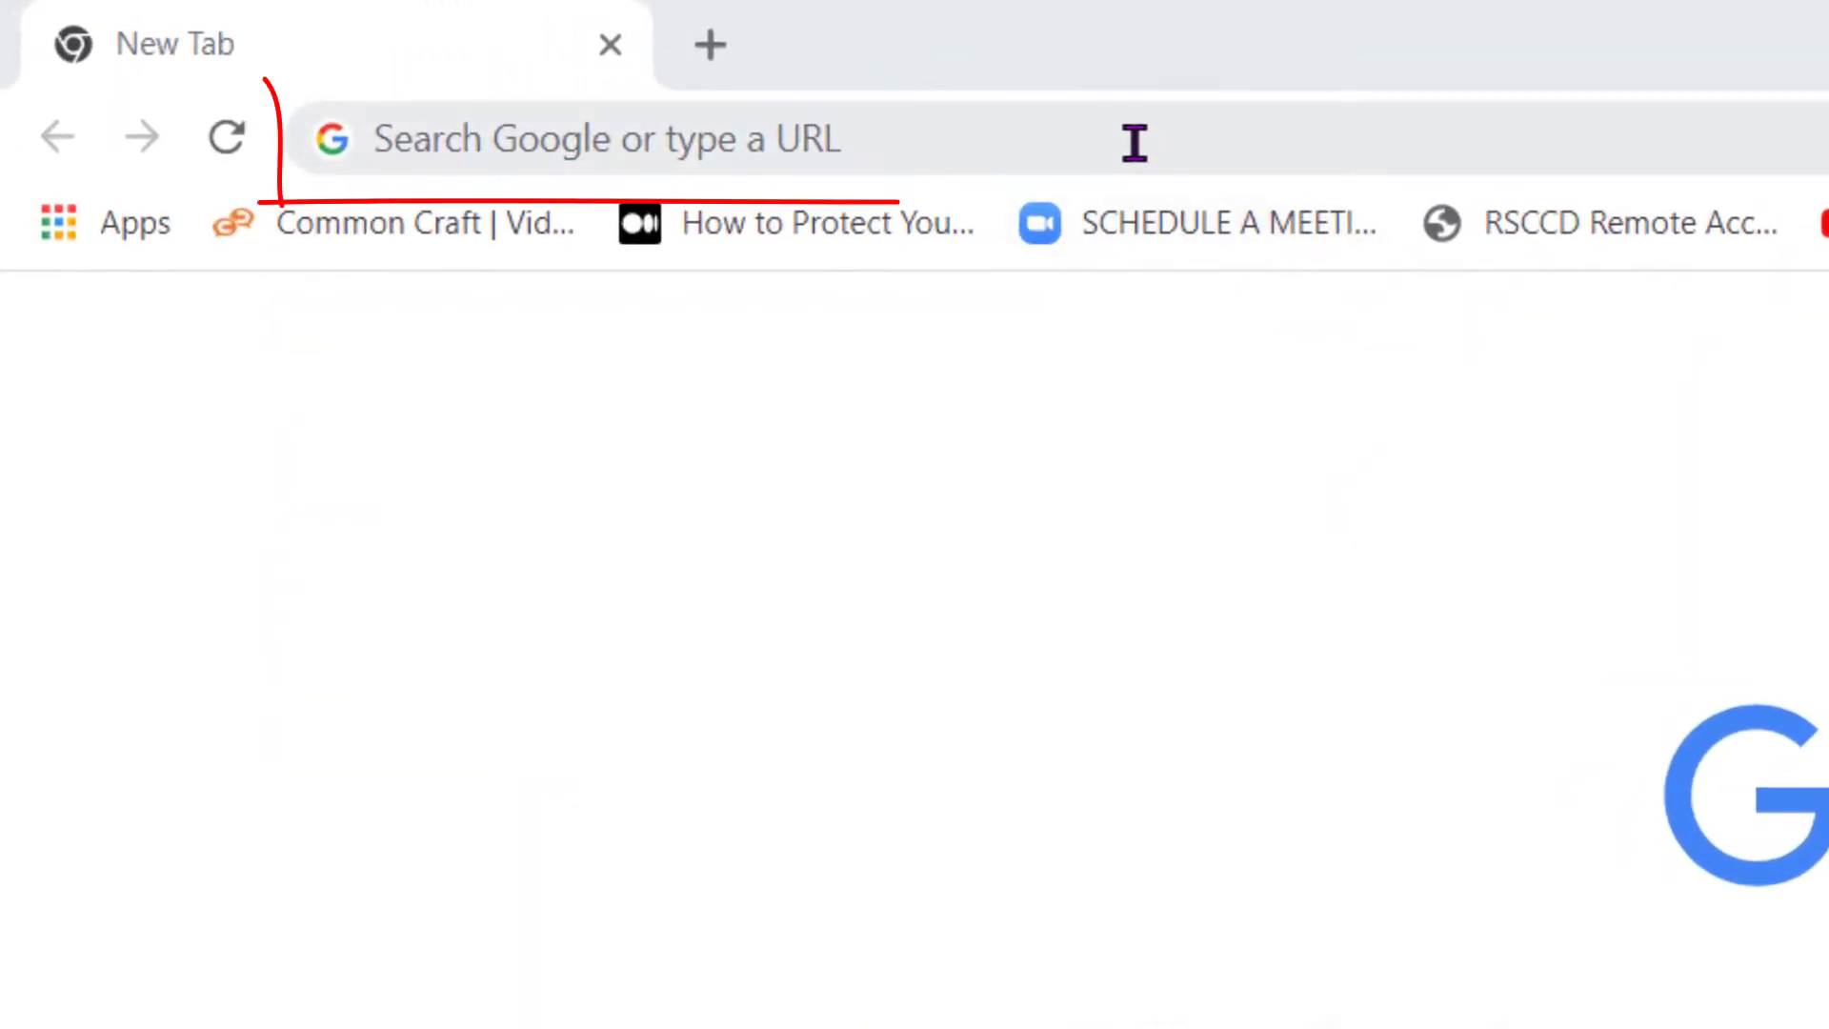
Paste the sccollege.edu/selfservice address into Chrome's address bar to reach the sign-in page
{"action": "left_click", "coordinate": [1103, 143]}
{"action": "type", "text": "https://sccollege.edu/selfservice"}
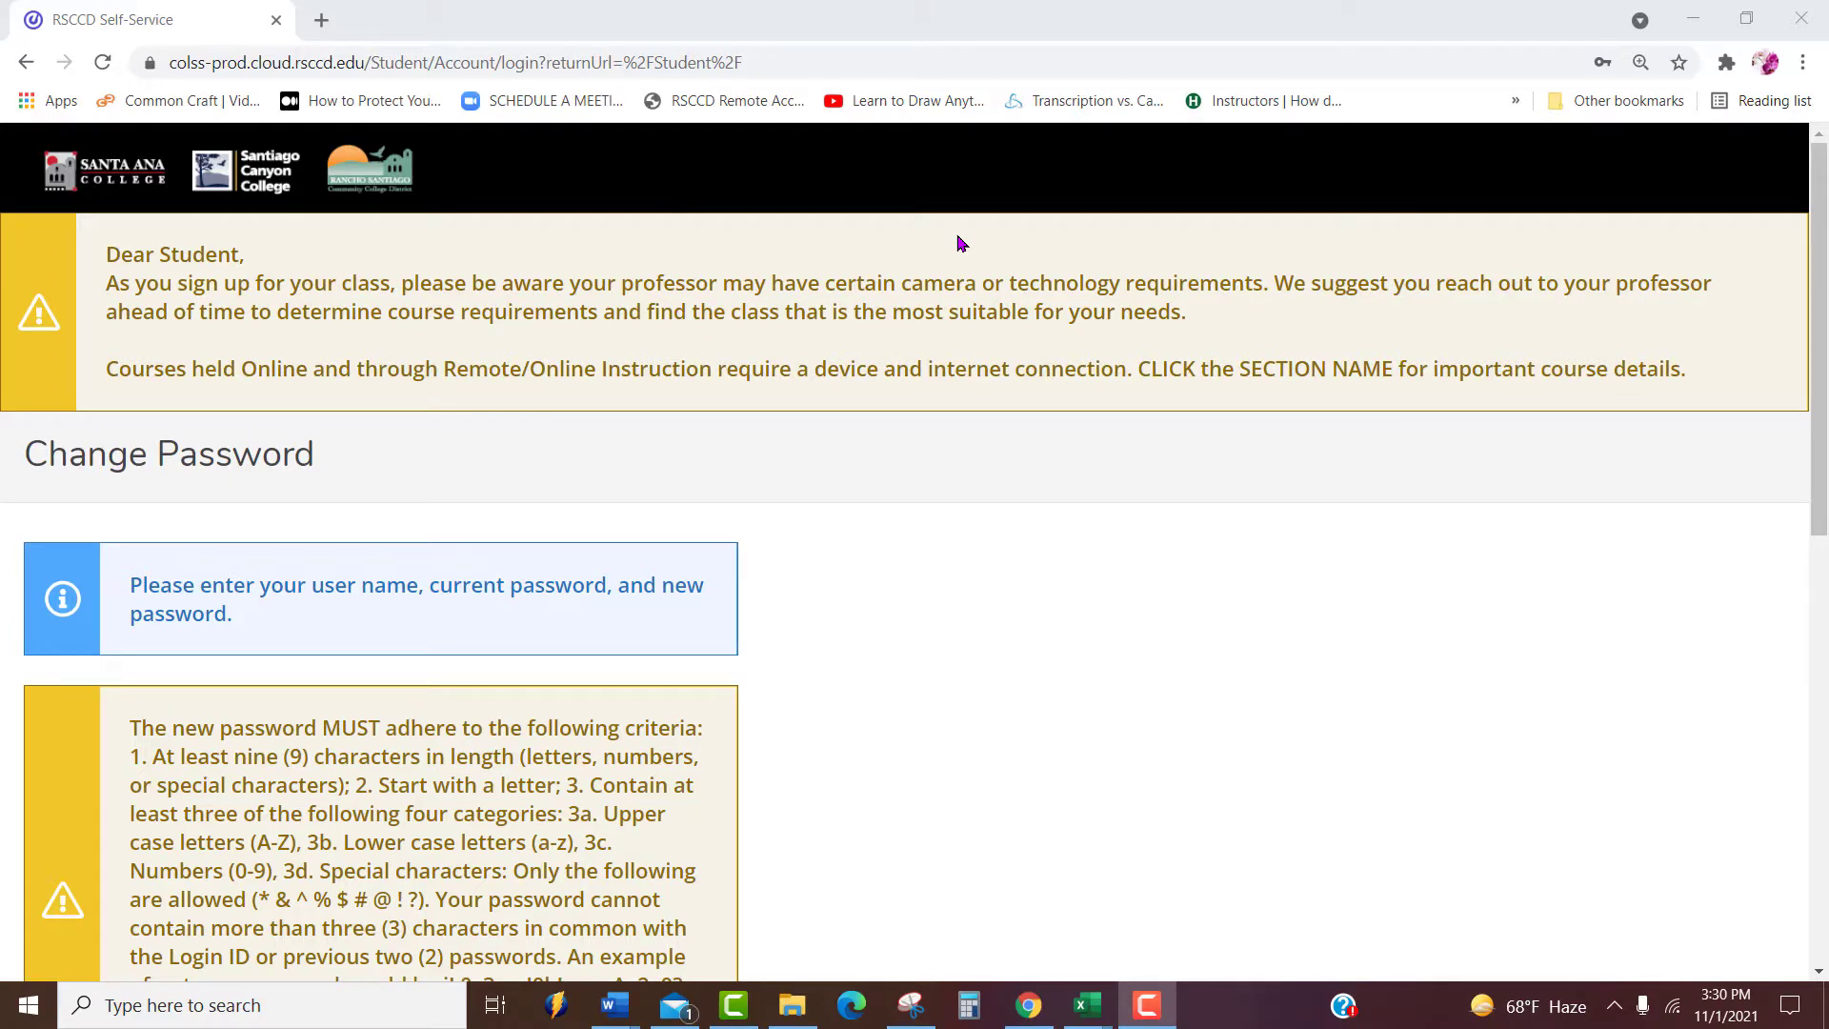
Scroll down the Change Password page to read the new-password requirements
{"action": "scroll", "coordinate": [1392, 379], "scroll_direction": "down", "scroll_amount": 4}
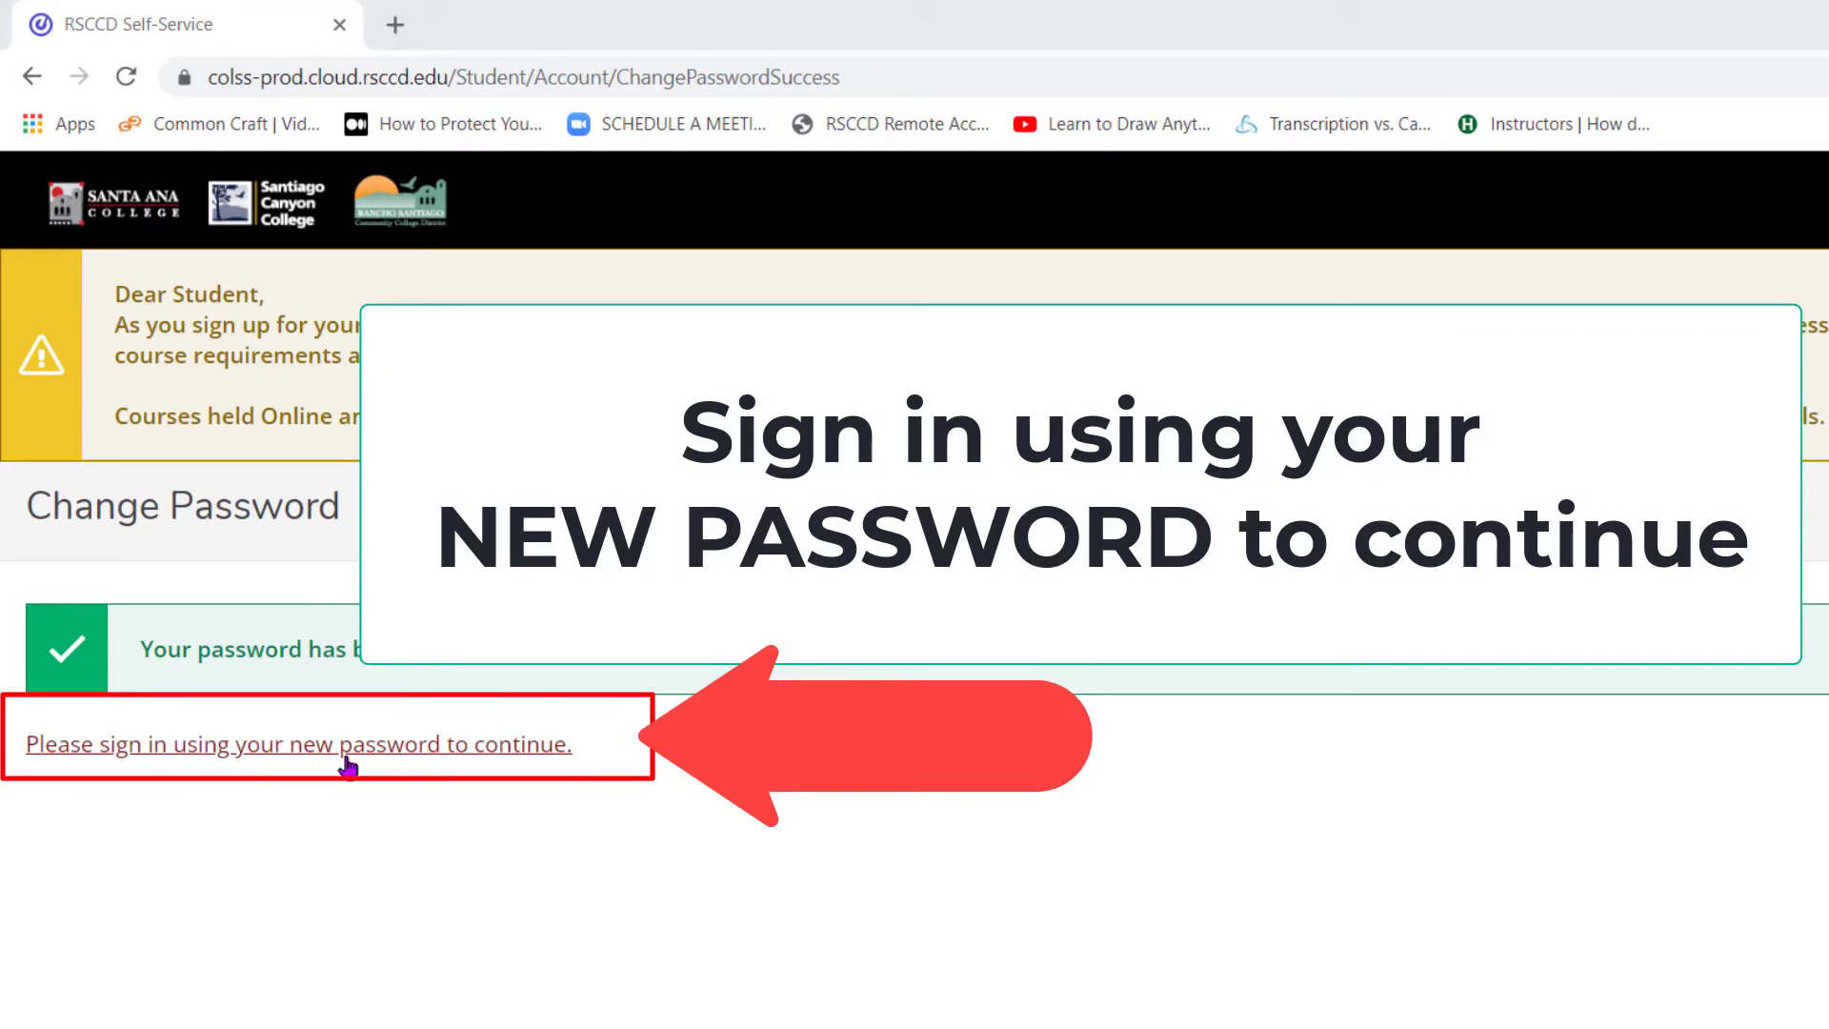
Go back to the sign-in page and submit the new password
{"action": "left_click", "coordinate": [348, 762]}
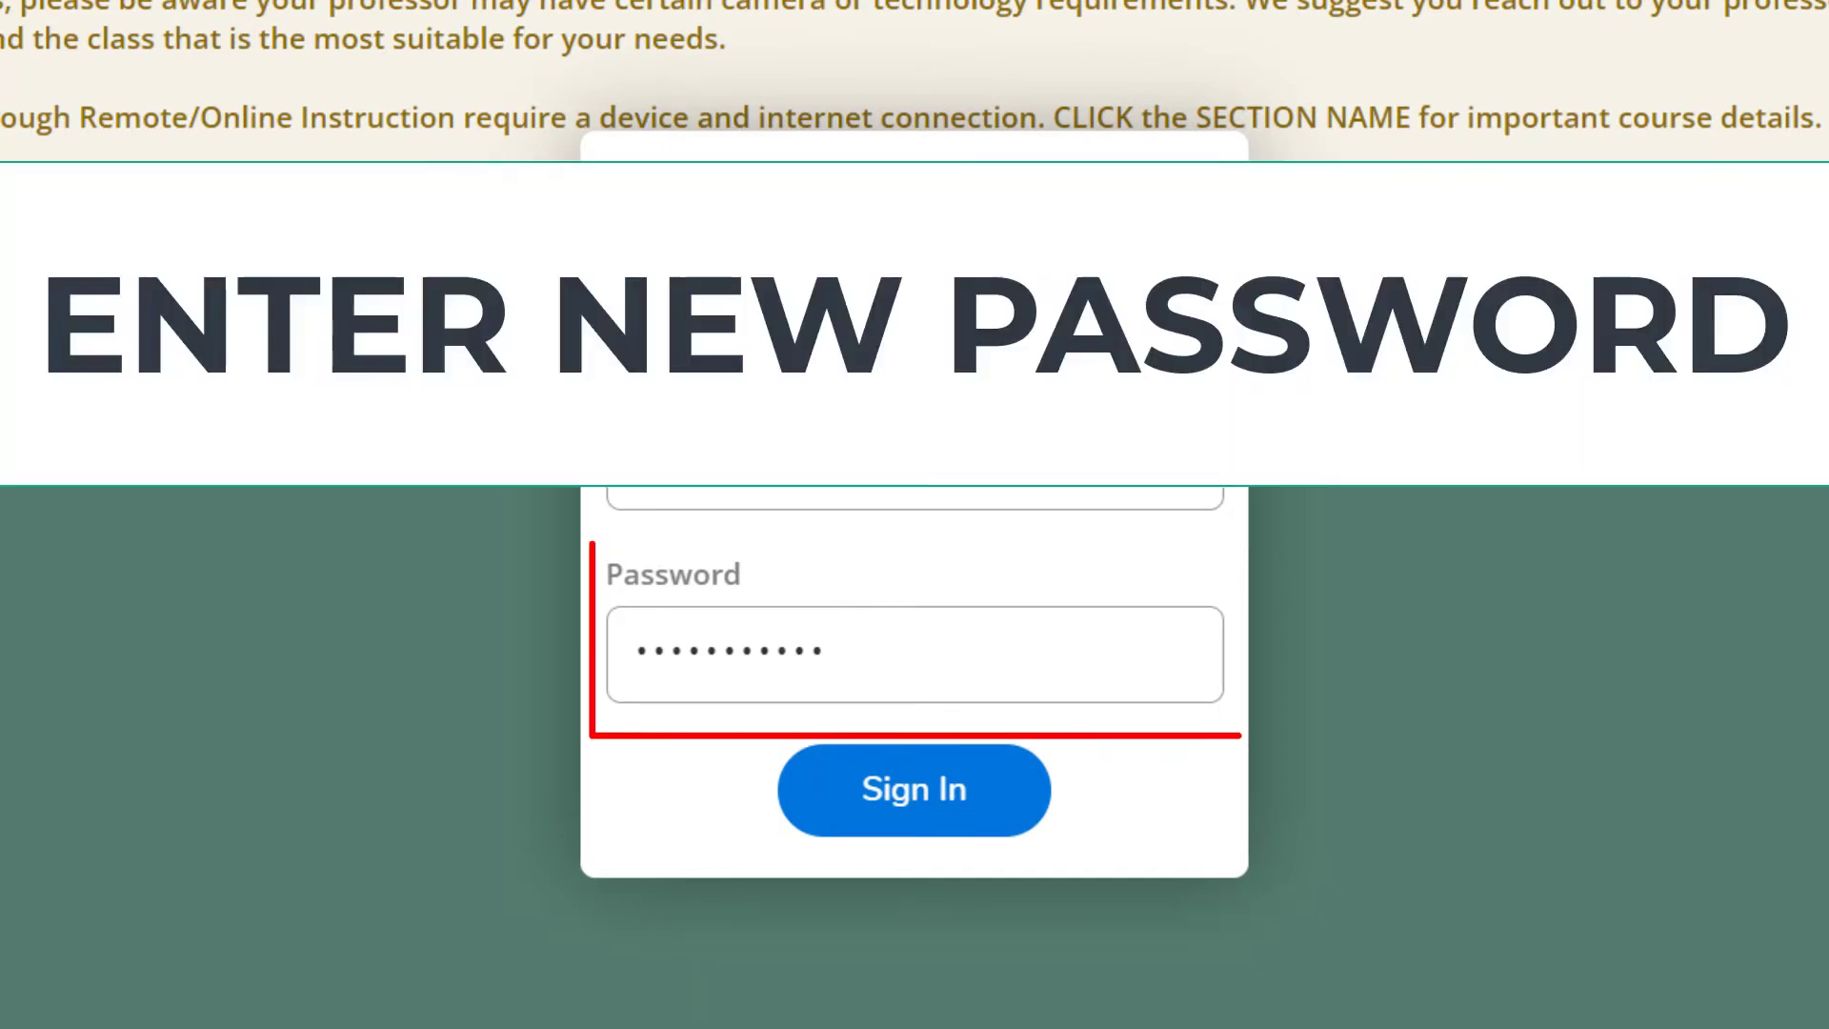
{"action": "key", "text": "Return"}
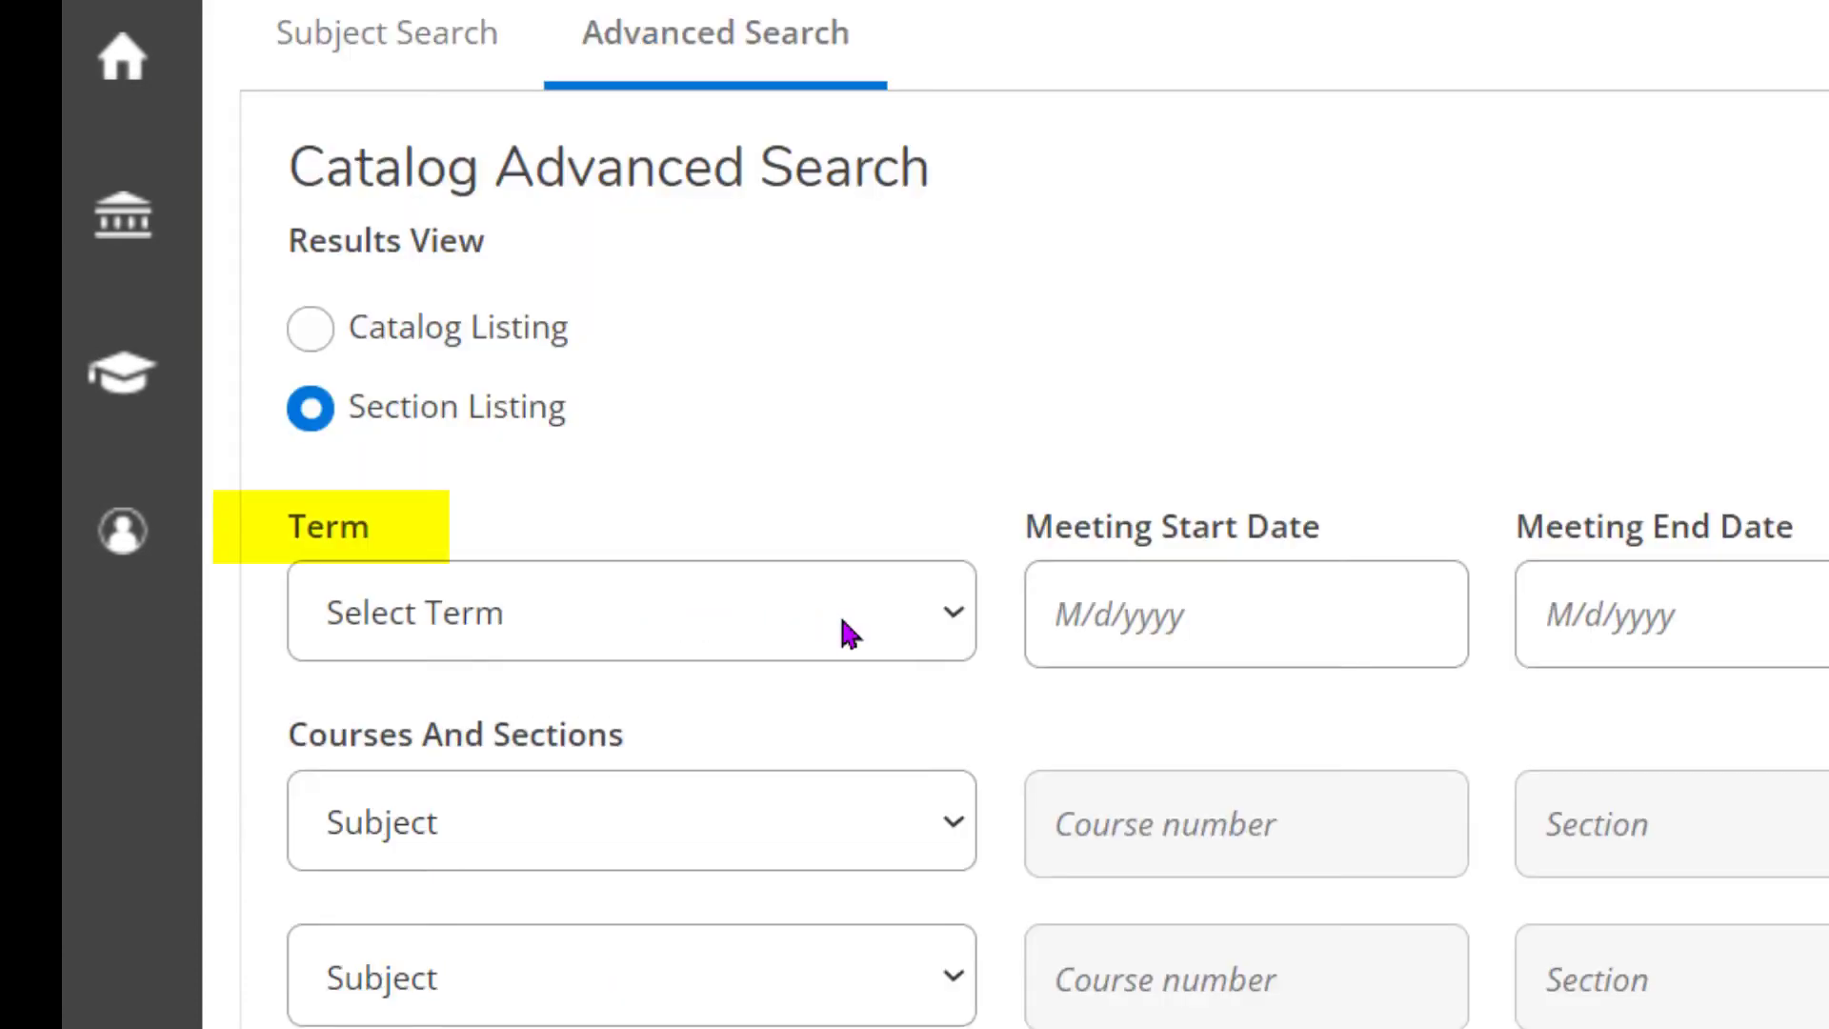
Select Fall 2021 Continuing Ed. from the Term list in Catalog Advanced Search
{"action": "left_click", "coordinate": [850, 635]}
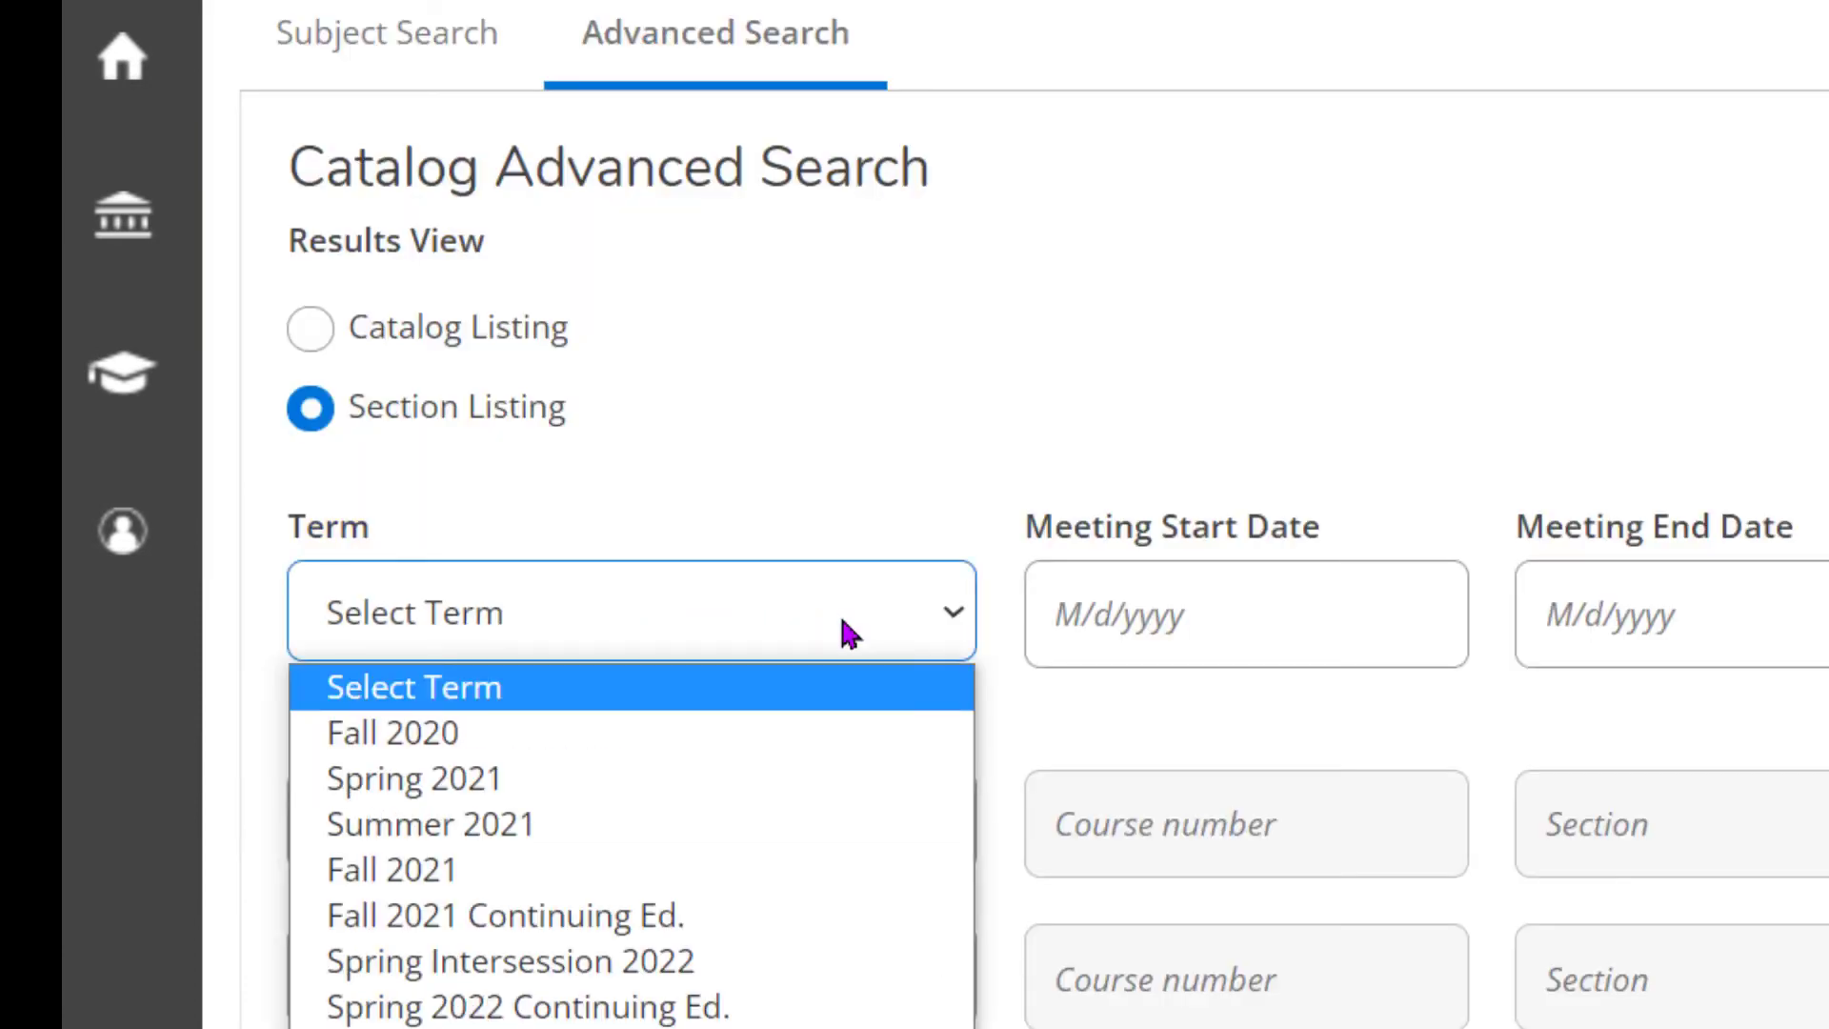
{"action": "left_click", "coordinate": [651, 917]}
{"action": "scroll", "coordinate": [726, 550], "scroll_direction": "down", "scroll_amount": 7}
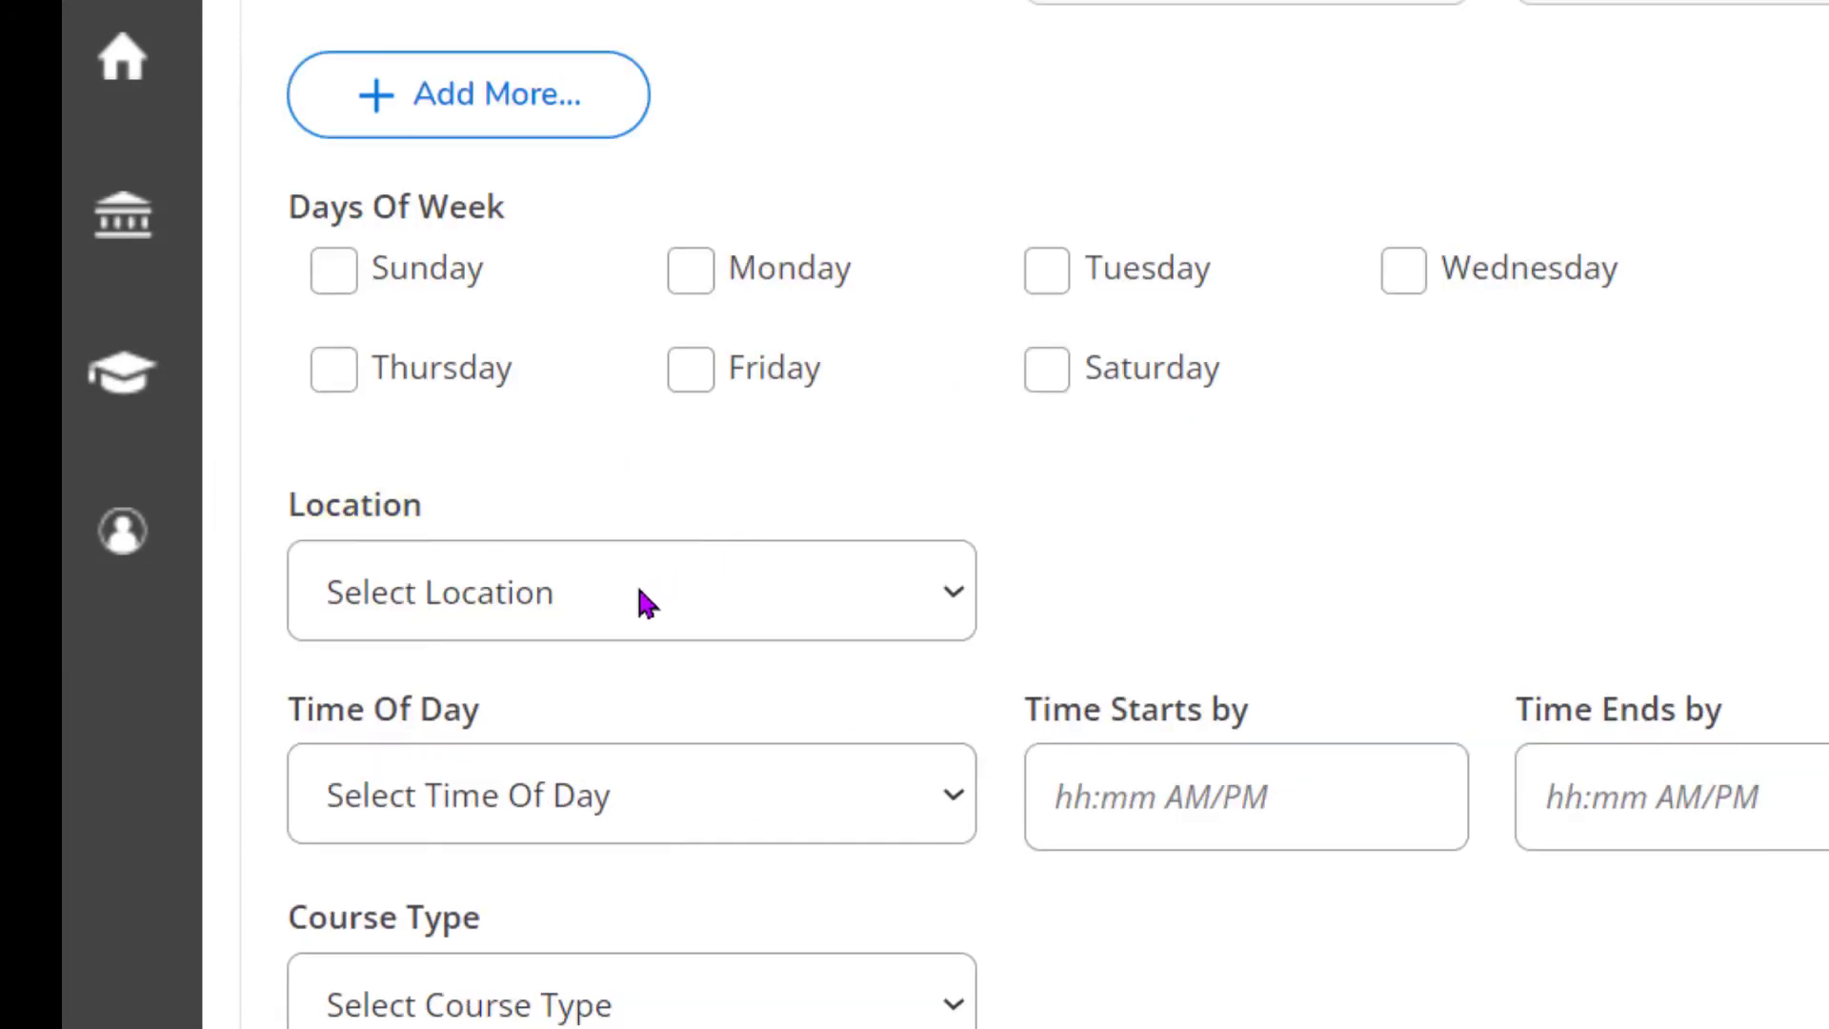
{"action": "left_click", "coordinate": [639, 602]}
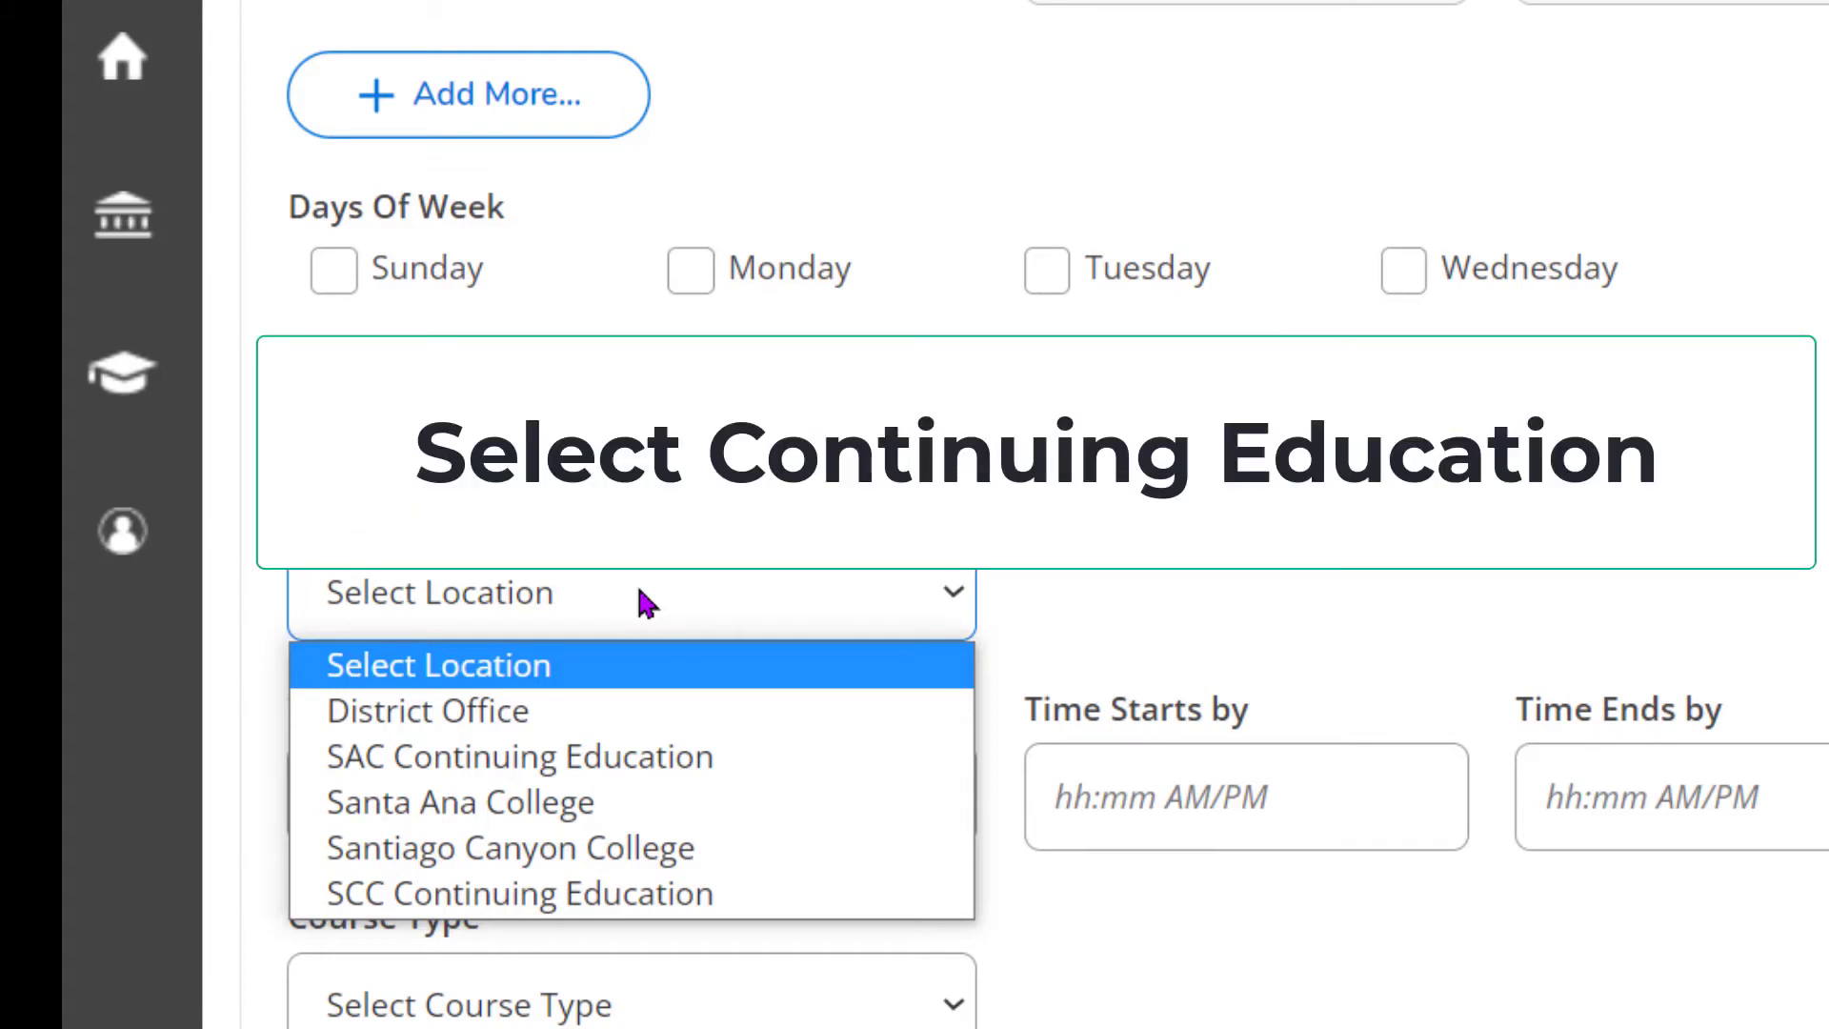
Search SCC Continuing Education sections and filter the subjects to Adult Basic Education
{"action": "left_click", "coordinate": [575, 896]}
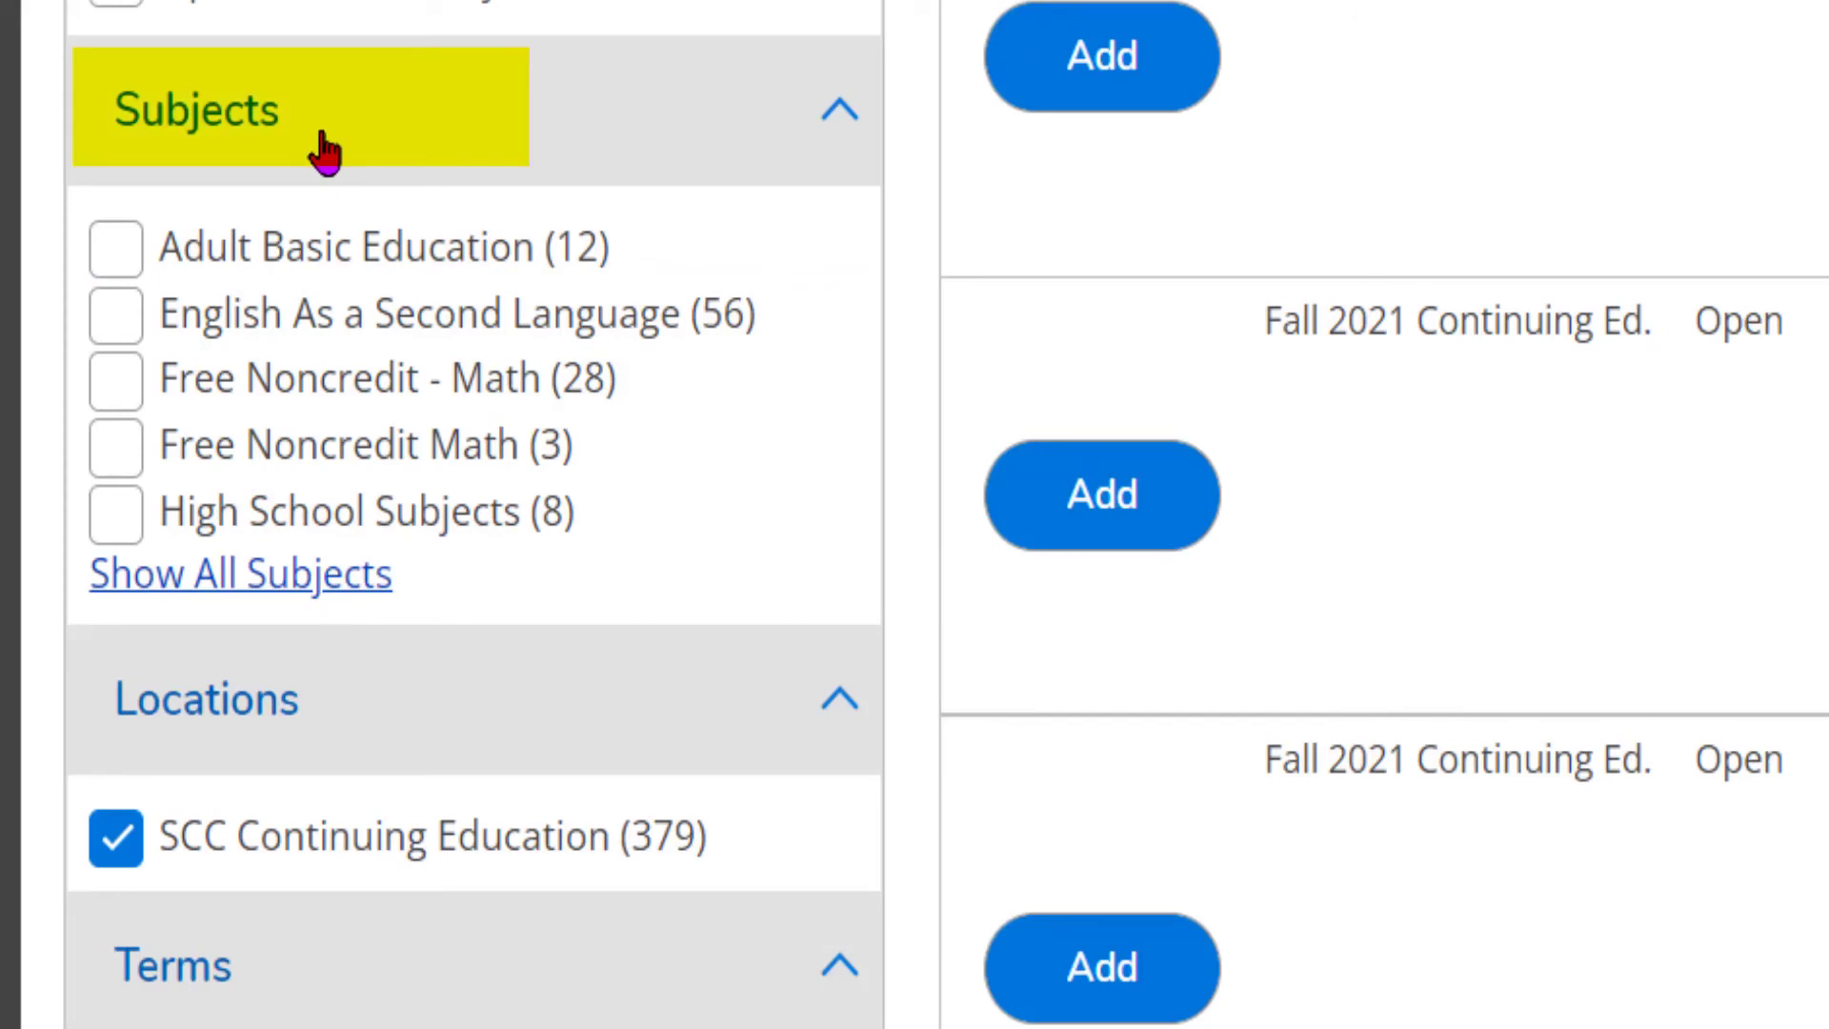
{"action": "left_click", "coordinate": [194, 589]}
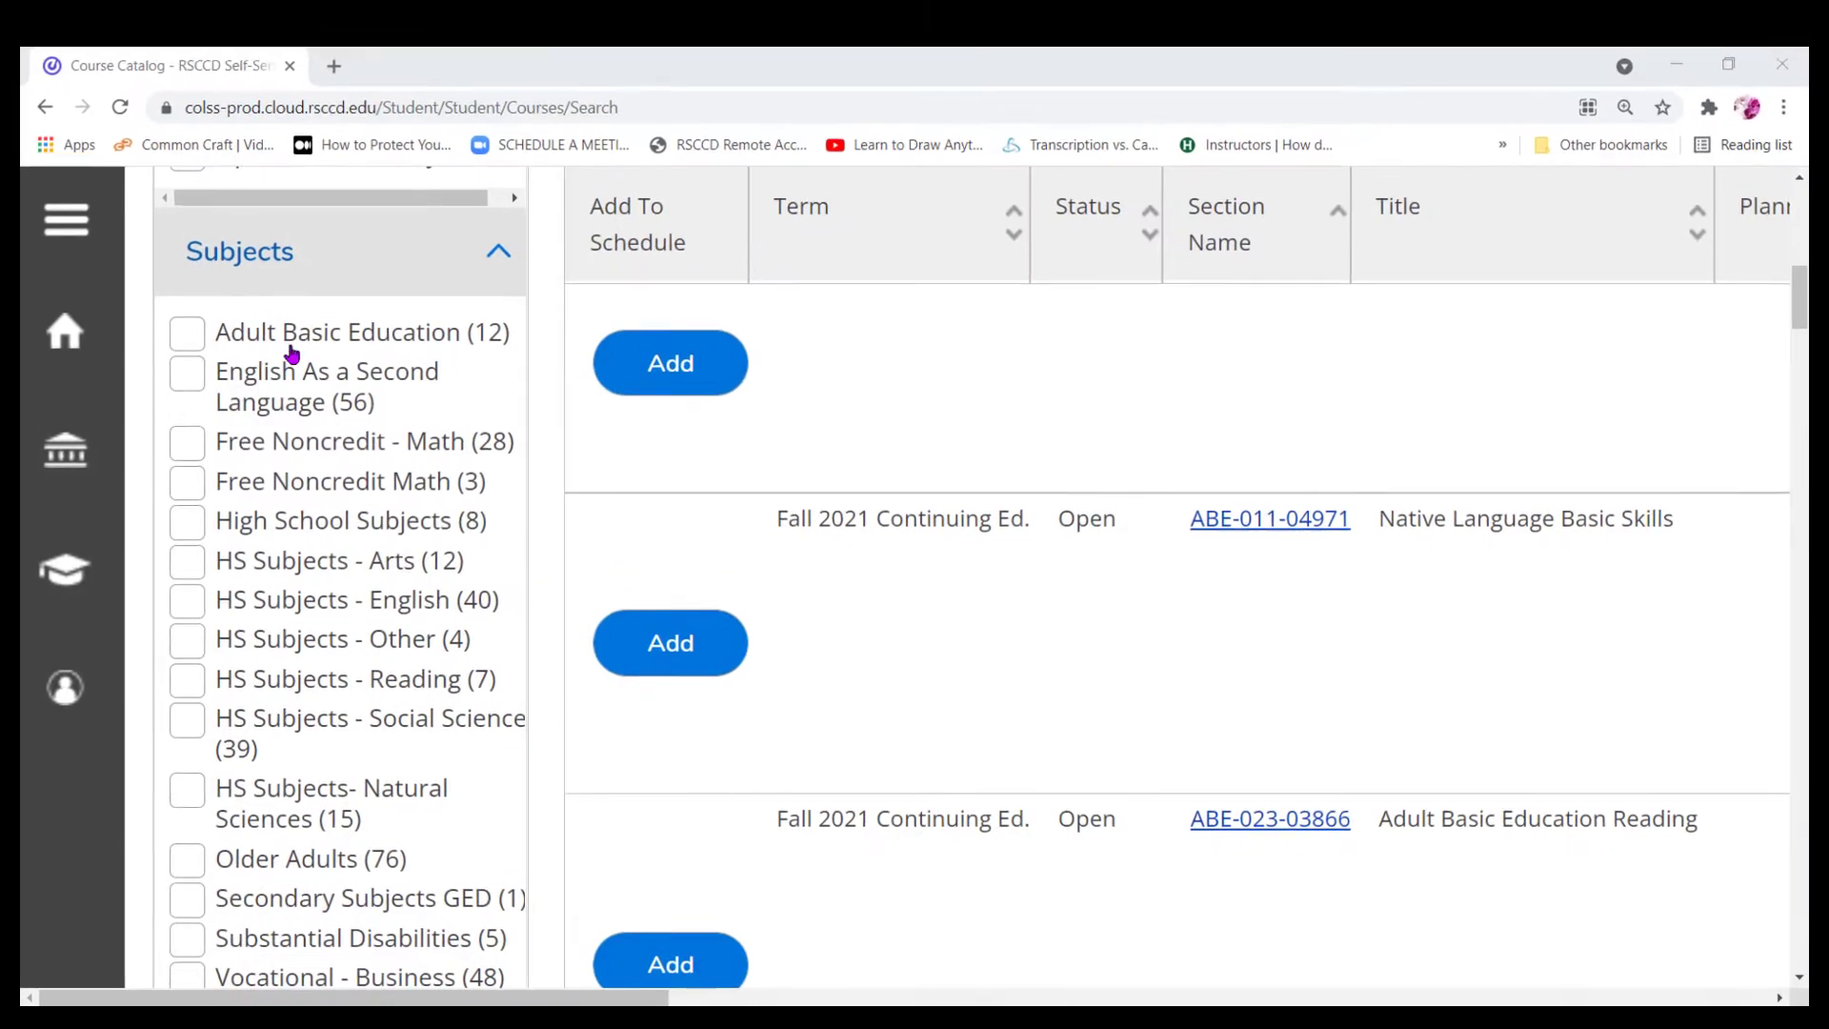
{"action": "left_click", "coordinate": [314, 67]}
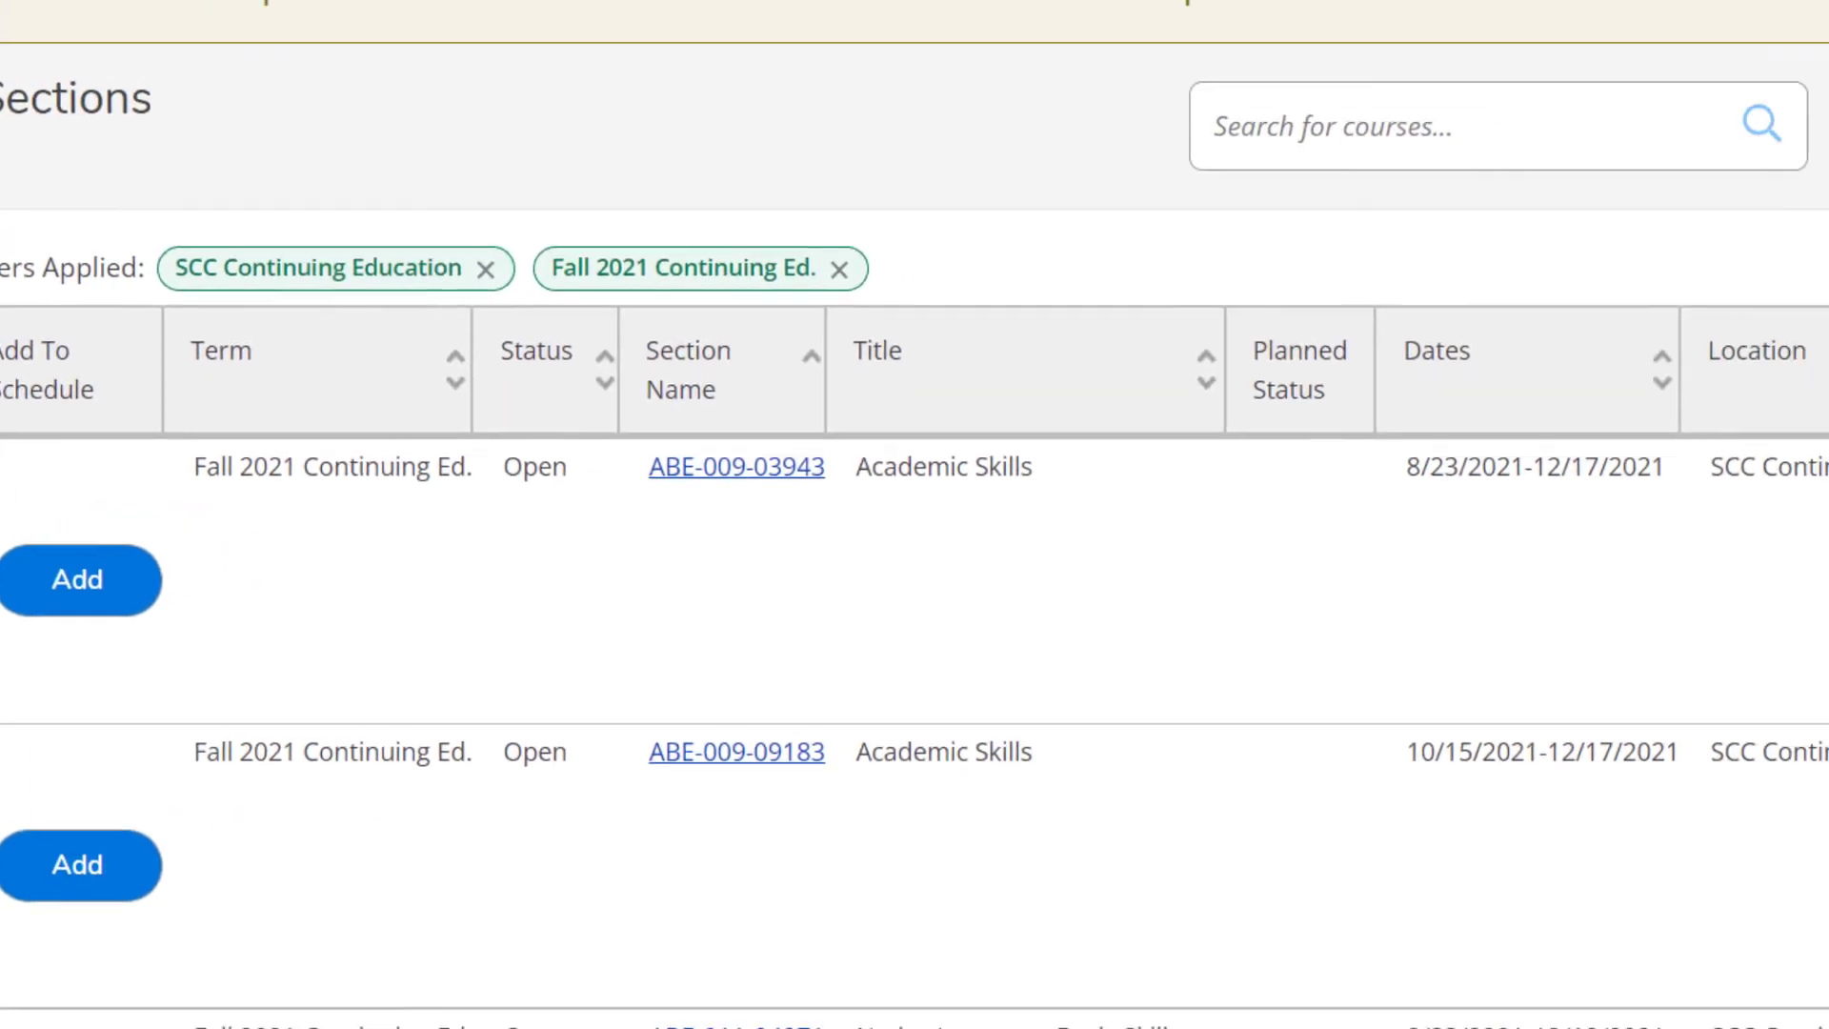
{"action": "scroll", "coordinate": [915, 598], "scroll_direction": "right", "scroll_amount": 1}
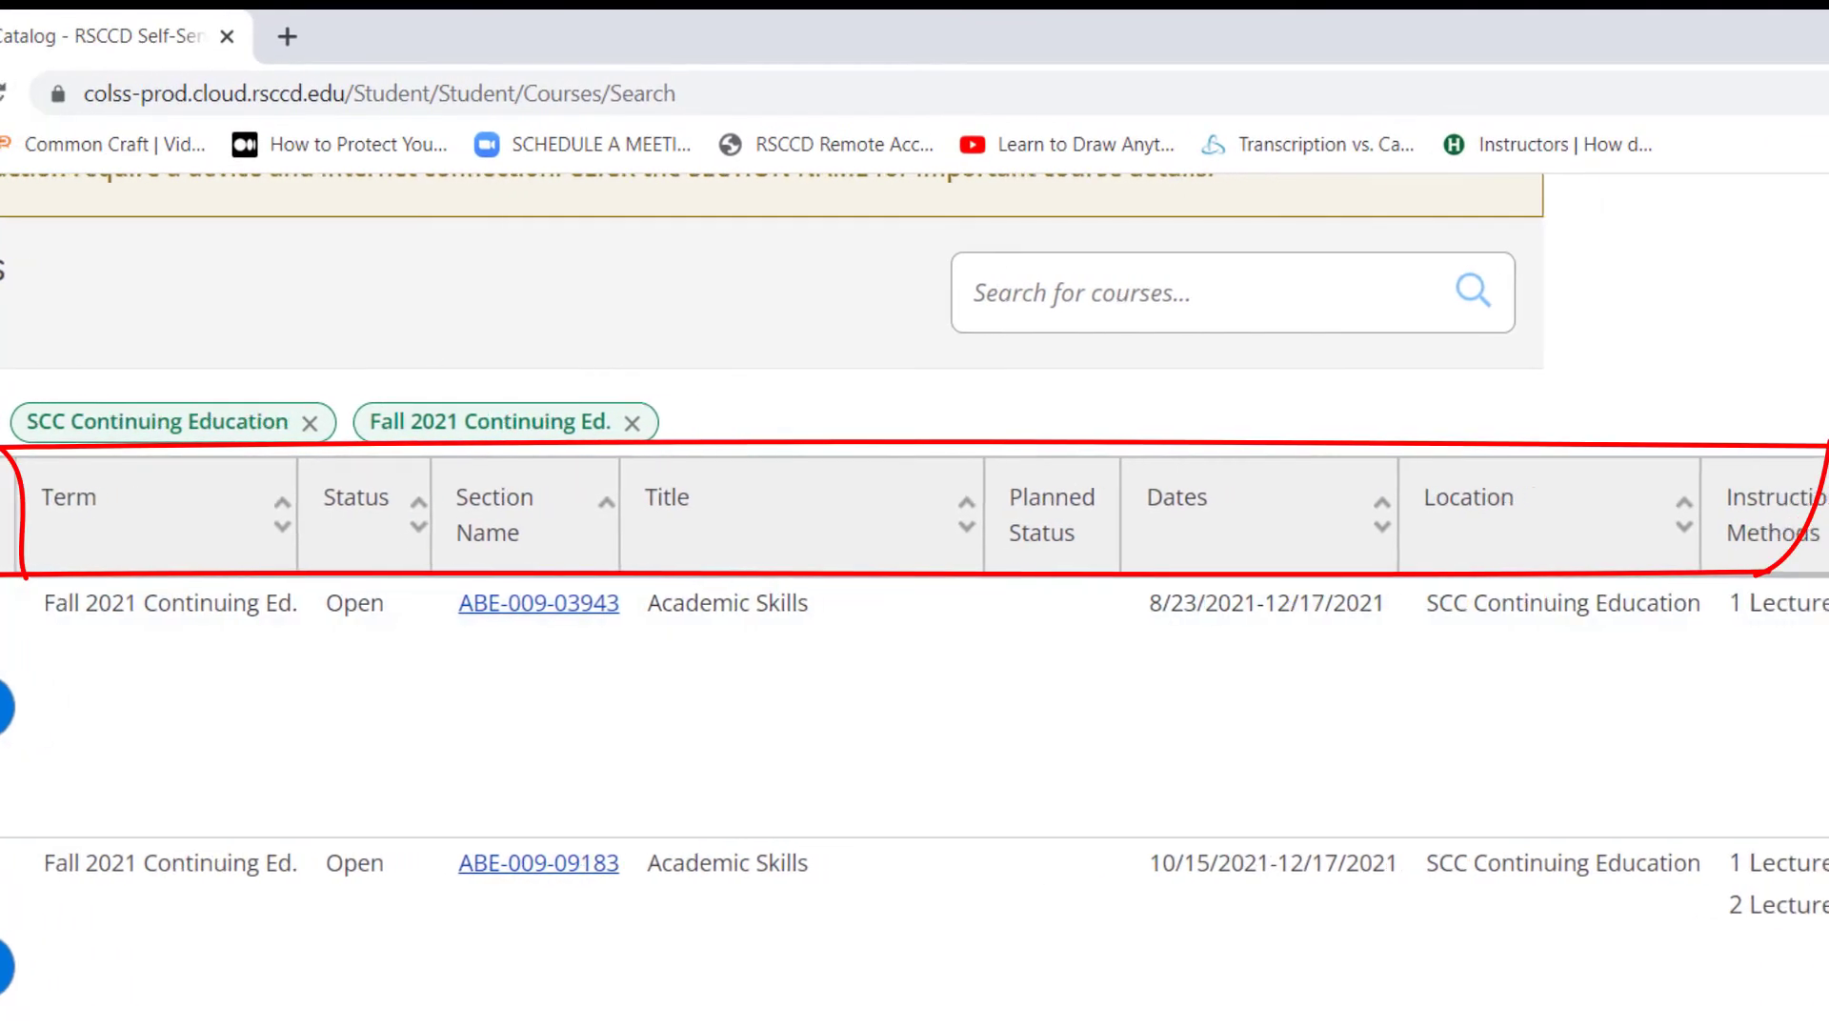
{"action": "scroll", "coordinate": [914, 586], "scroll_direction": "right", "scroll_amount": 5}
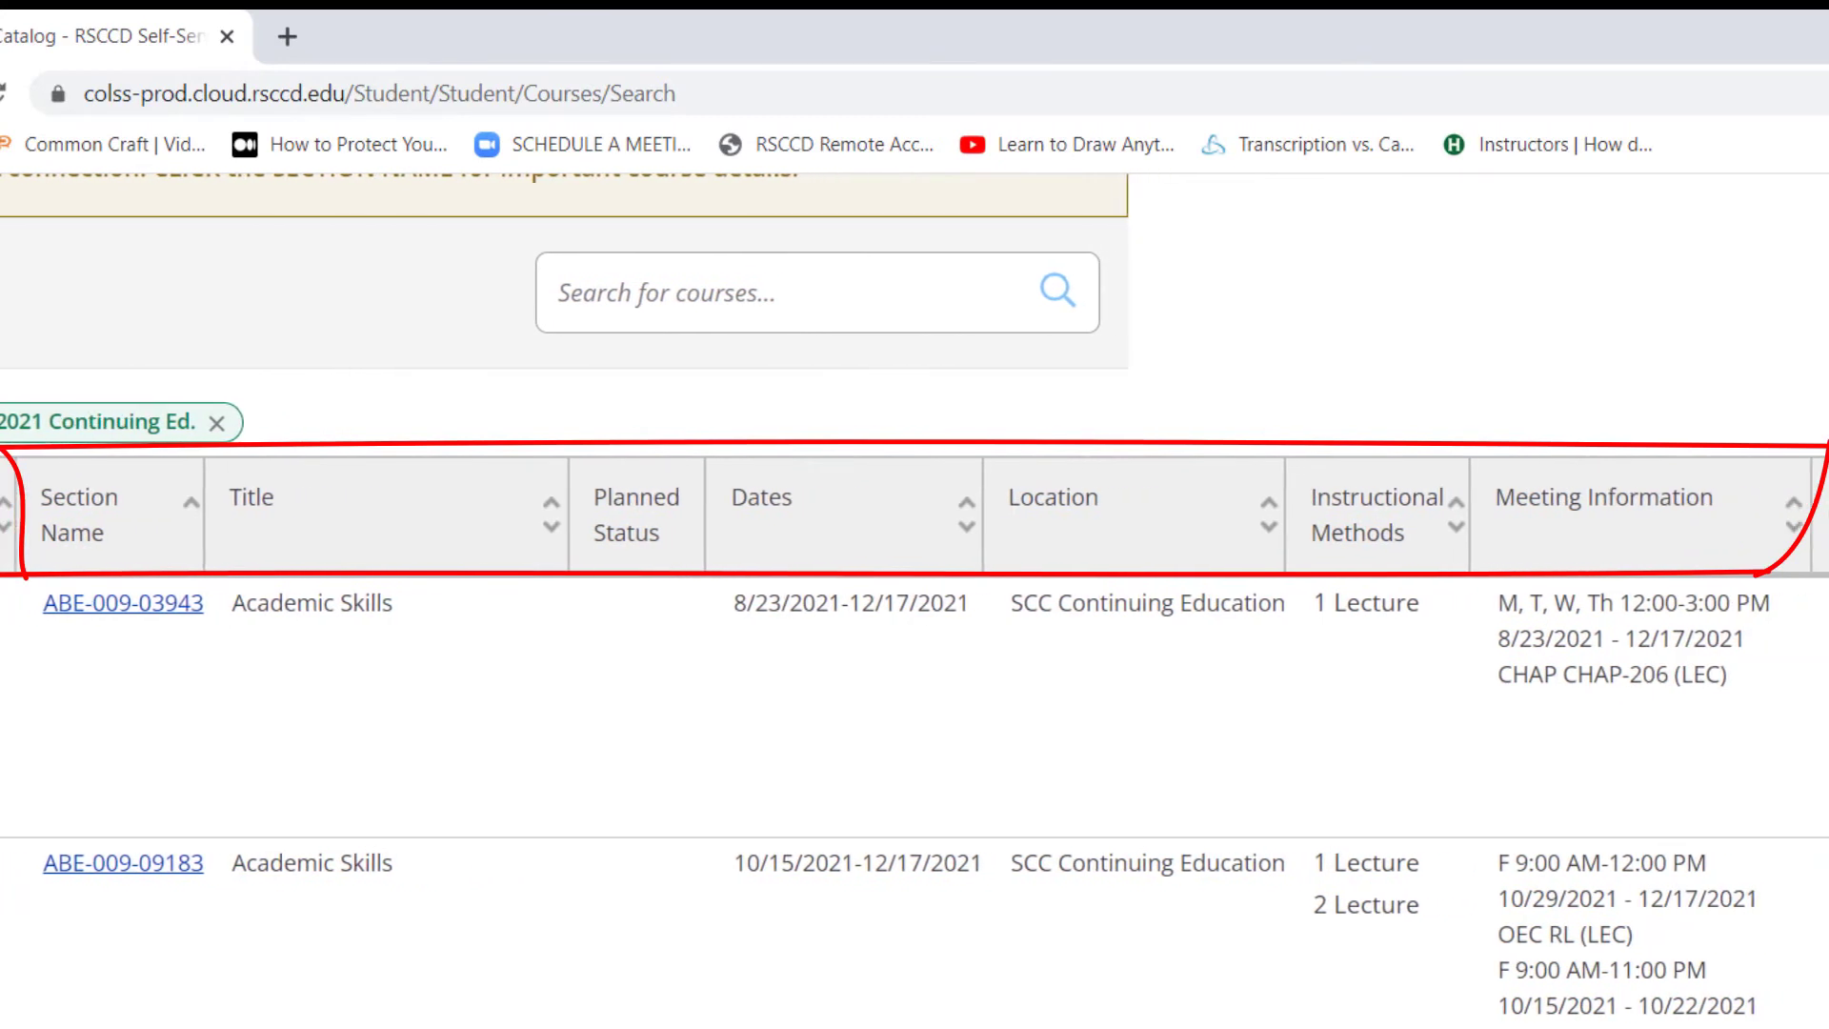
{"action": "scroll", "coordinate": [915, 586], "scroll_direction": "right", "scroll_amount": 4}
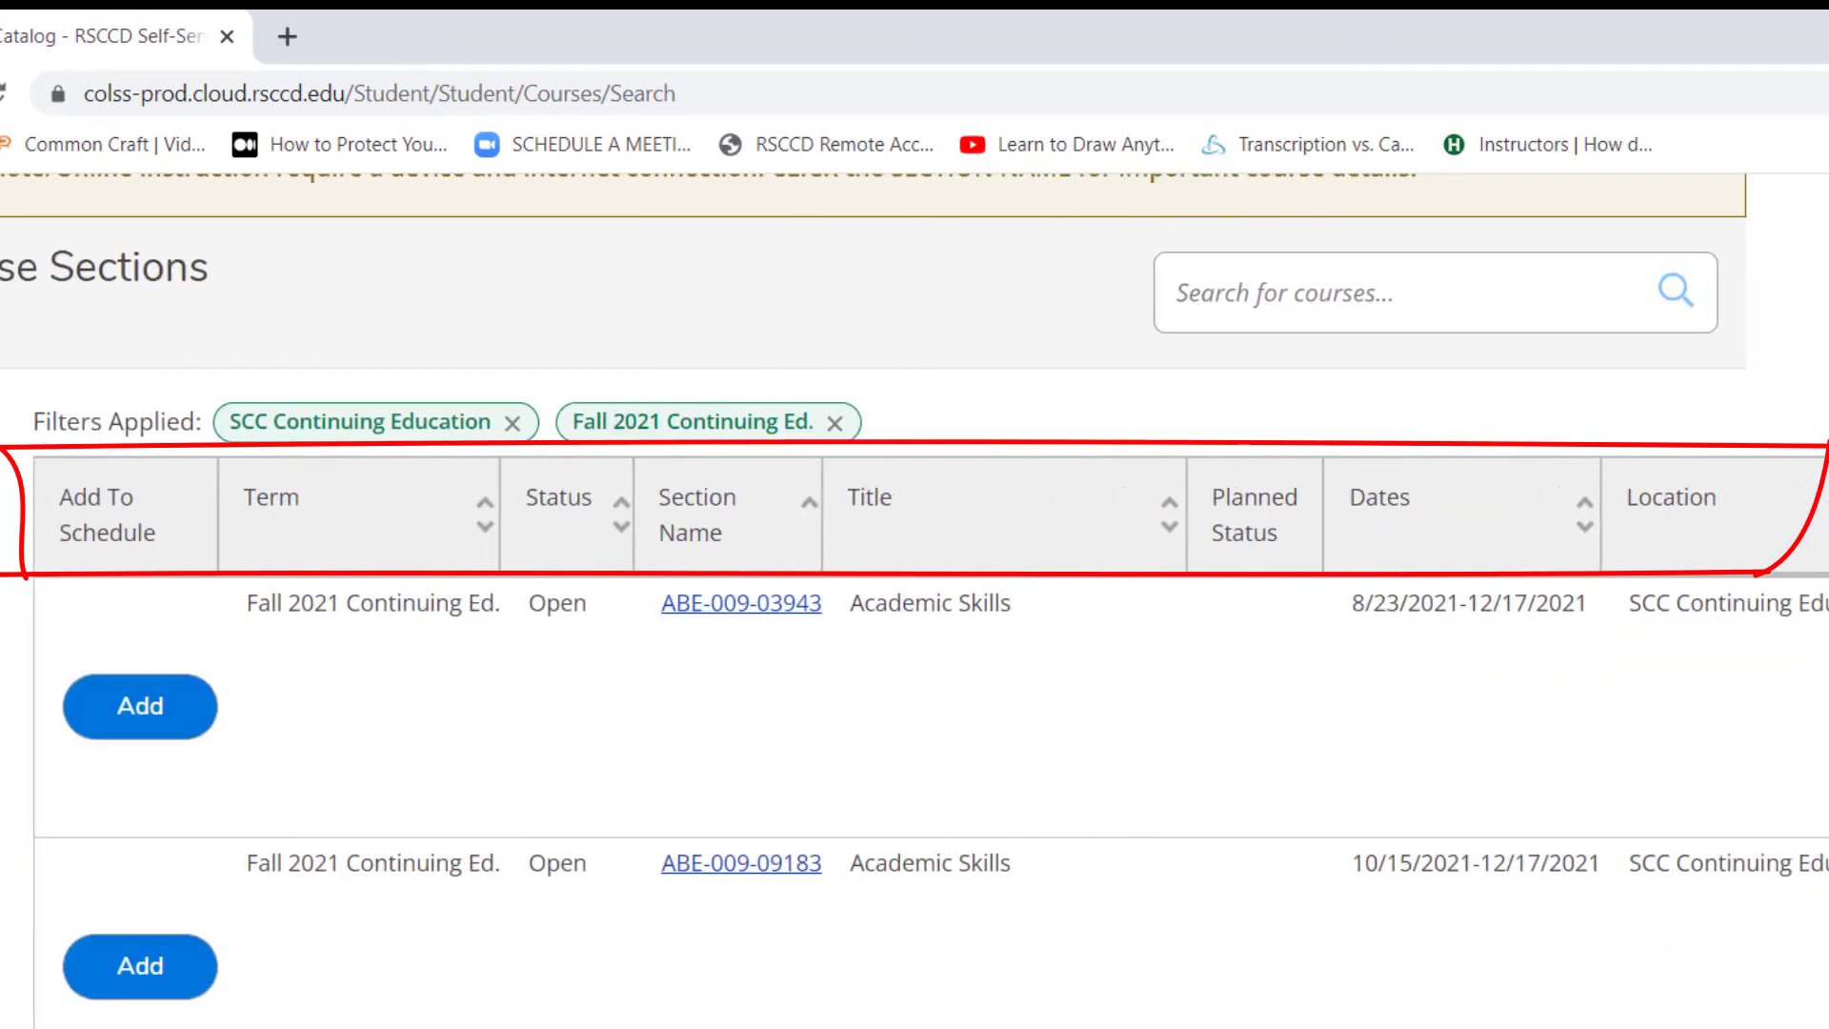
{"action": "scroll", "coordinate": [914, 600], "scroll_direction": "left", "scroll_amount": 1}
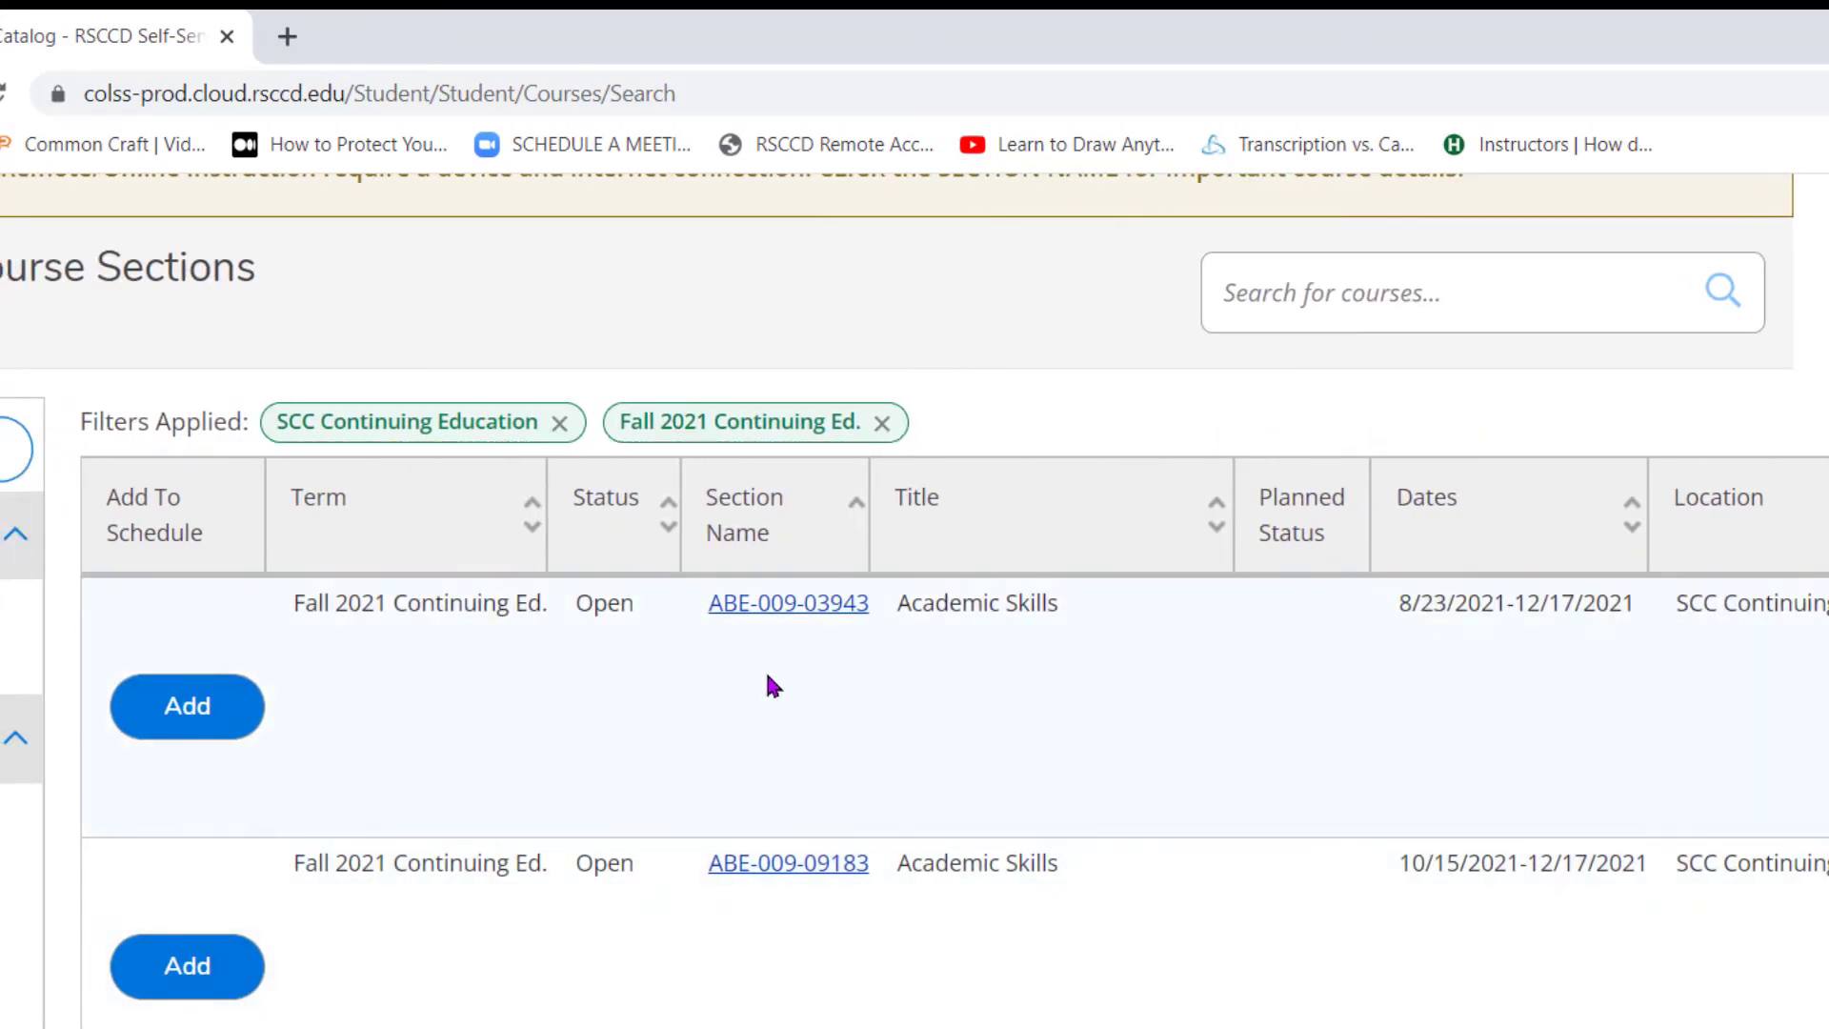
{"action": "scroll", "coordinate": [769, 683], "scroll_direction": "right", "scroll_amount": 5}
{"action": "scroll", "coordinate": [769, 683], "scroll_direction": "left", "scroll_amount": 4}
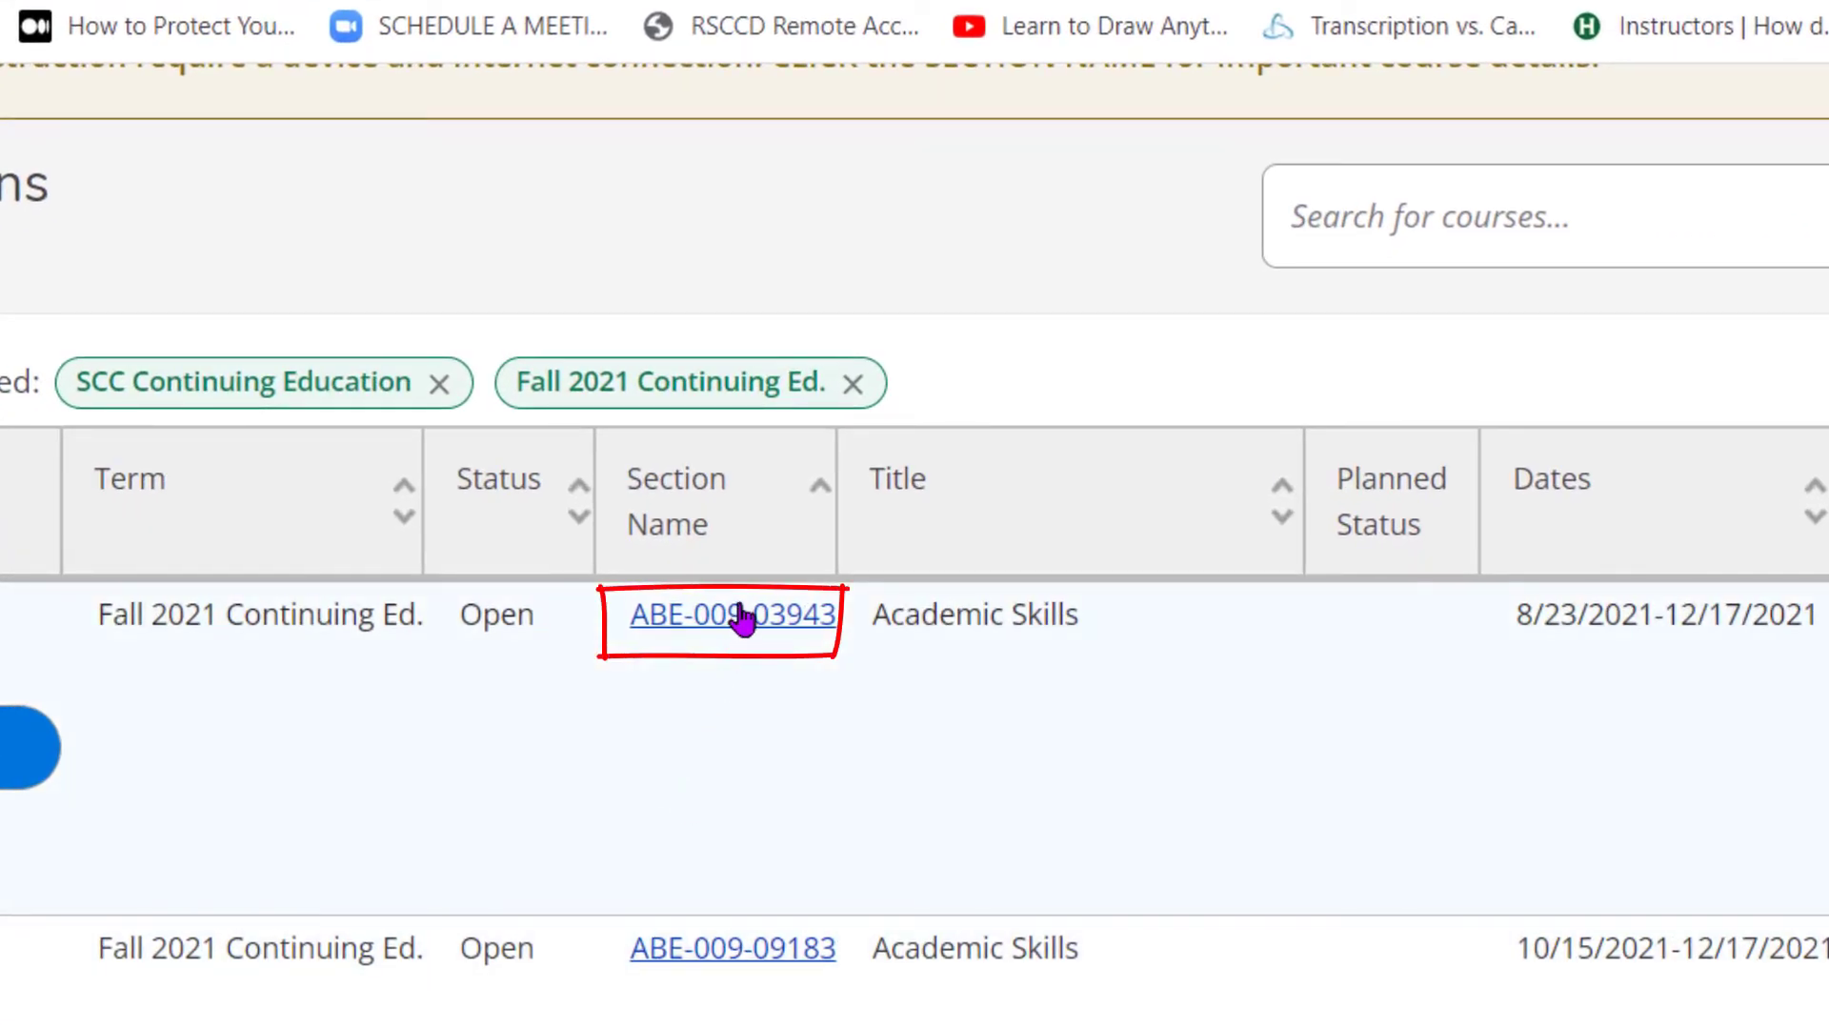
{"action": "left_click", "coordinate": [738, 621]}
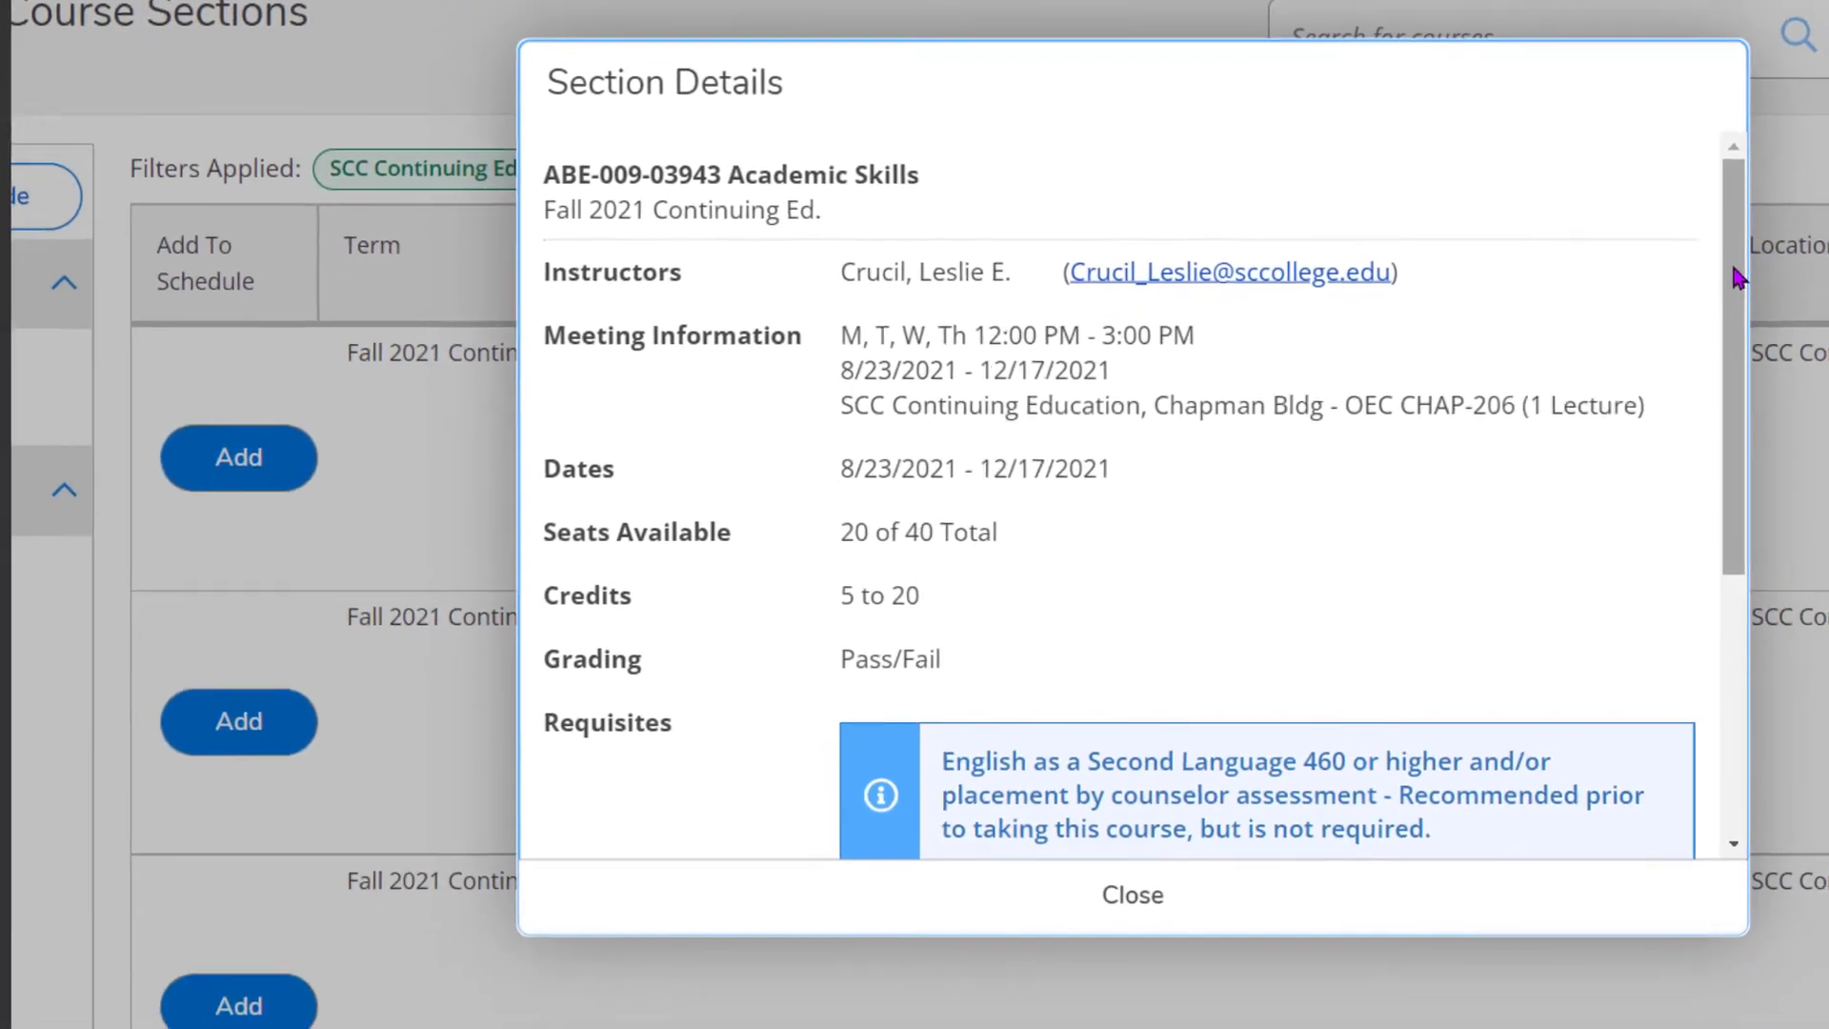
{"action": "scroll", "coordinate": [1815, 614], "scroll_direction": "down", "scroll_amount": 3}
{"action": "scroll", "coordinate": [1734, 338], "scroll_direction": "down", "scroll_amount": 3}
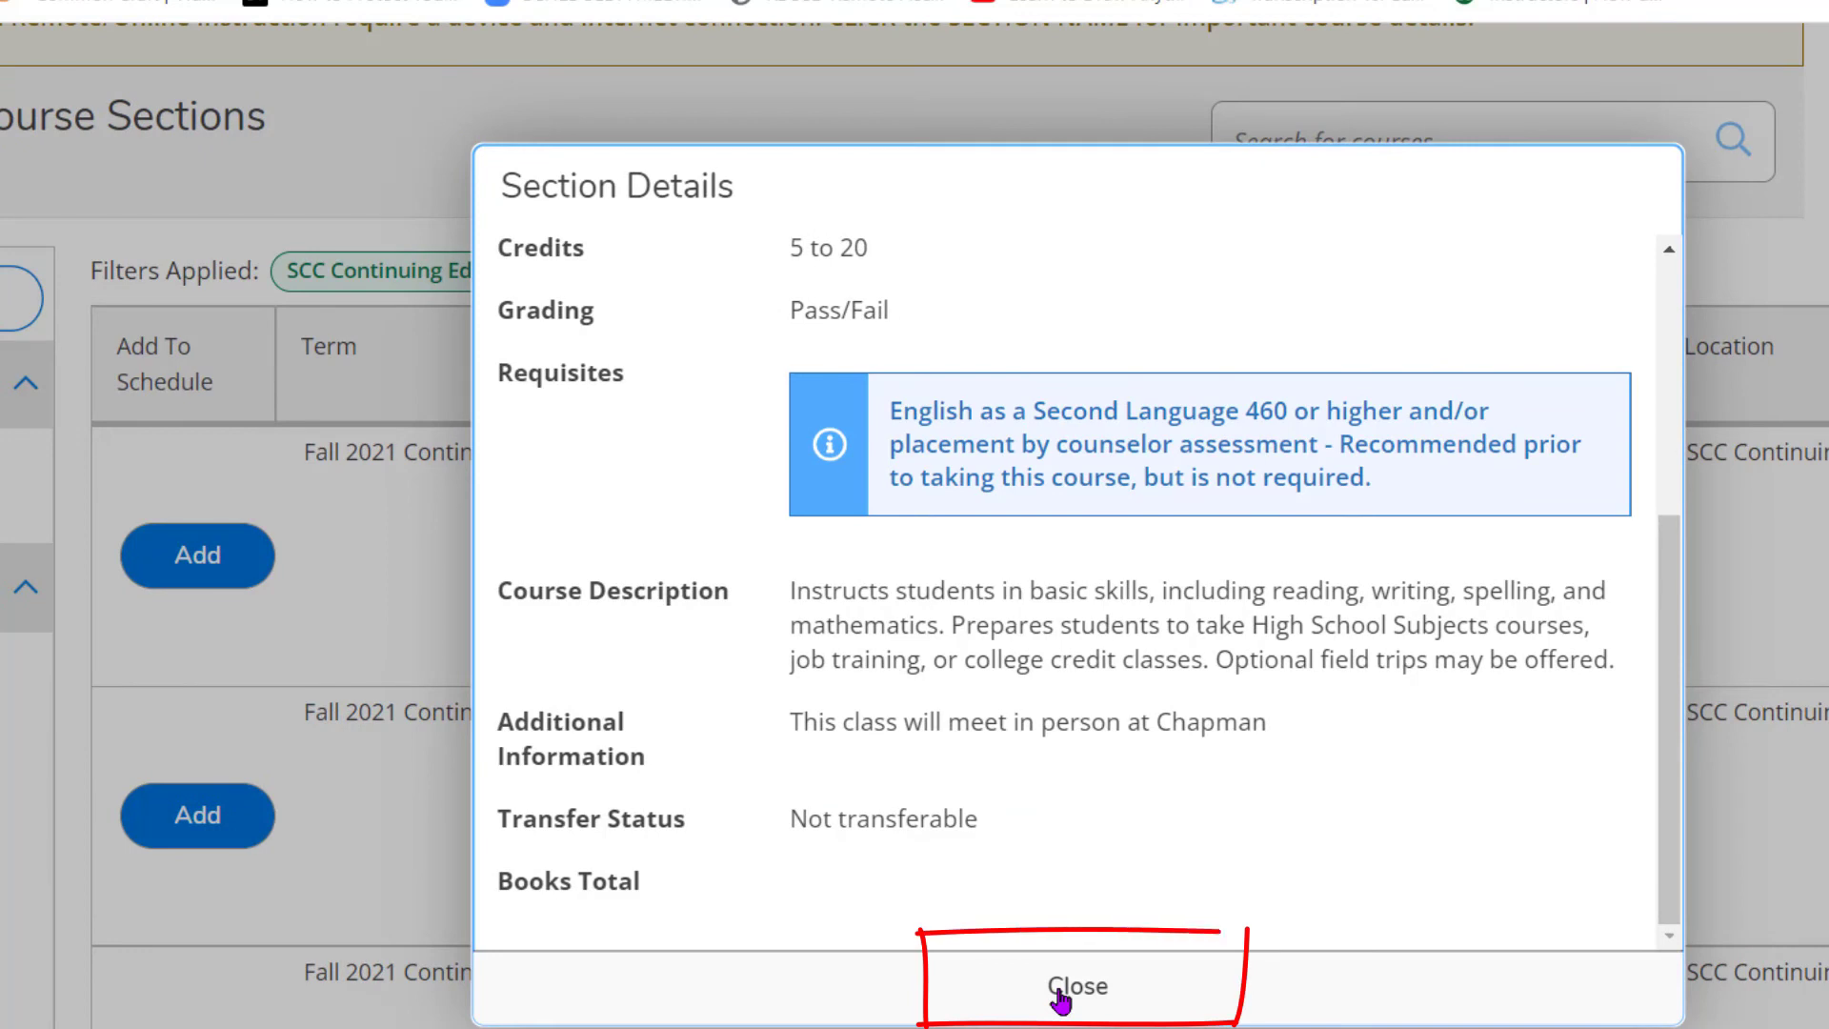
{"action": "left_click", "coordinate": [1059, 991]}
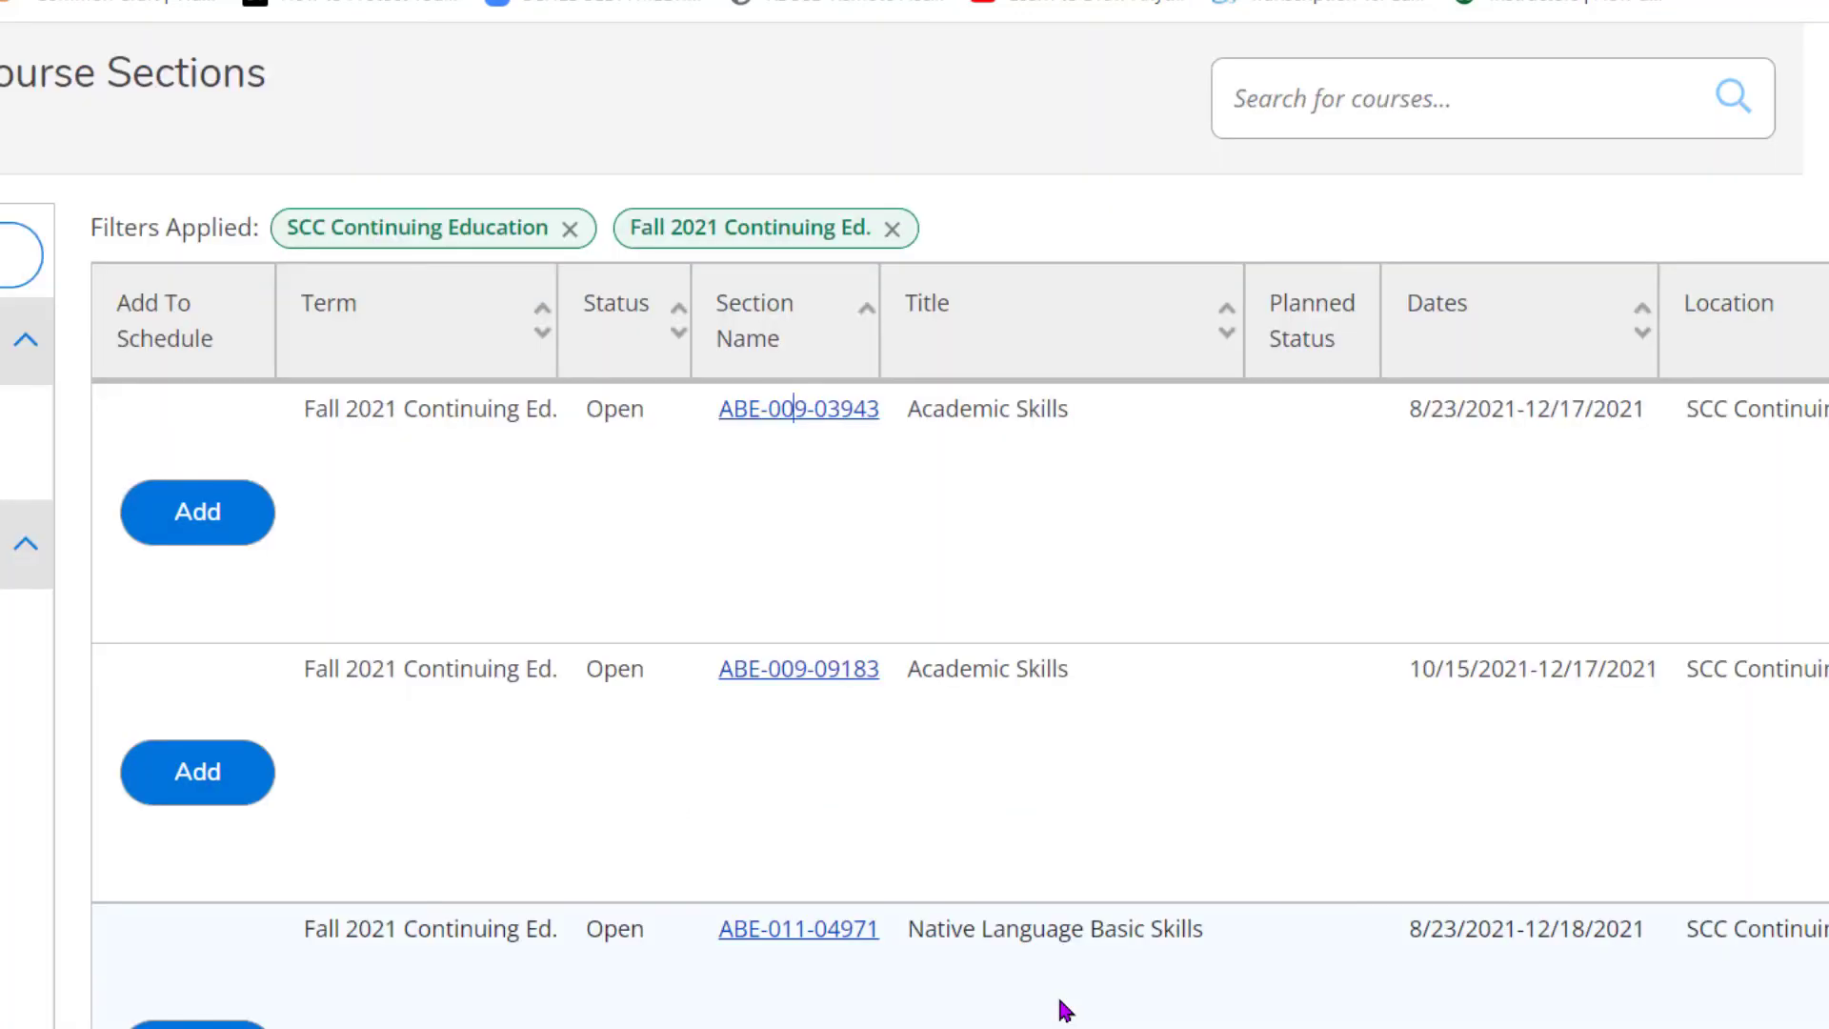
Add section ABE-009-03943 Academic Skills to the plan, keeping Credits at 5
{"action": "left_click", "coordinate": [200, 519]}
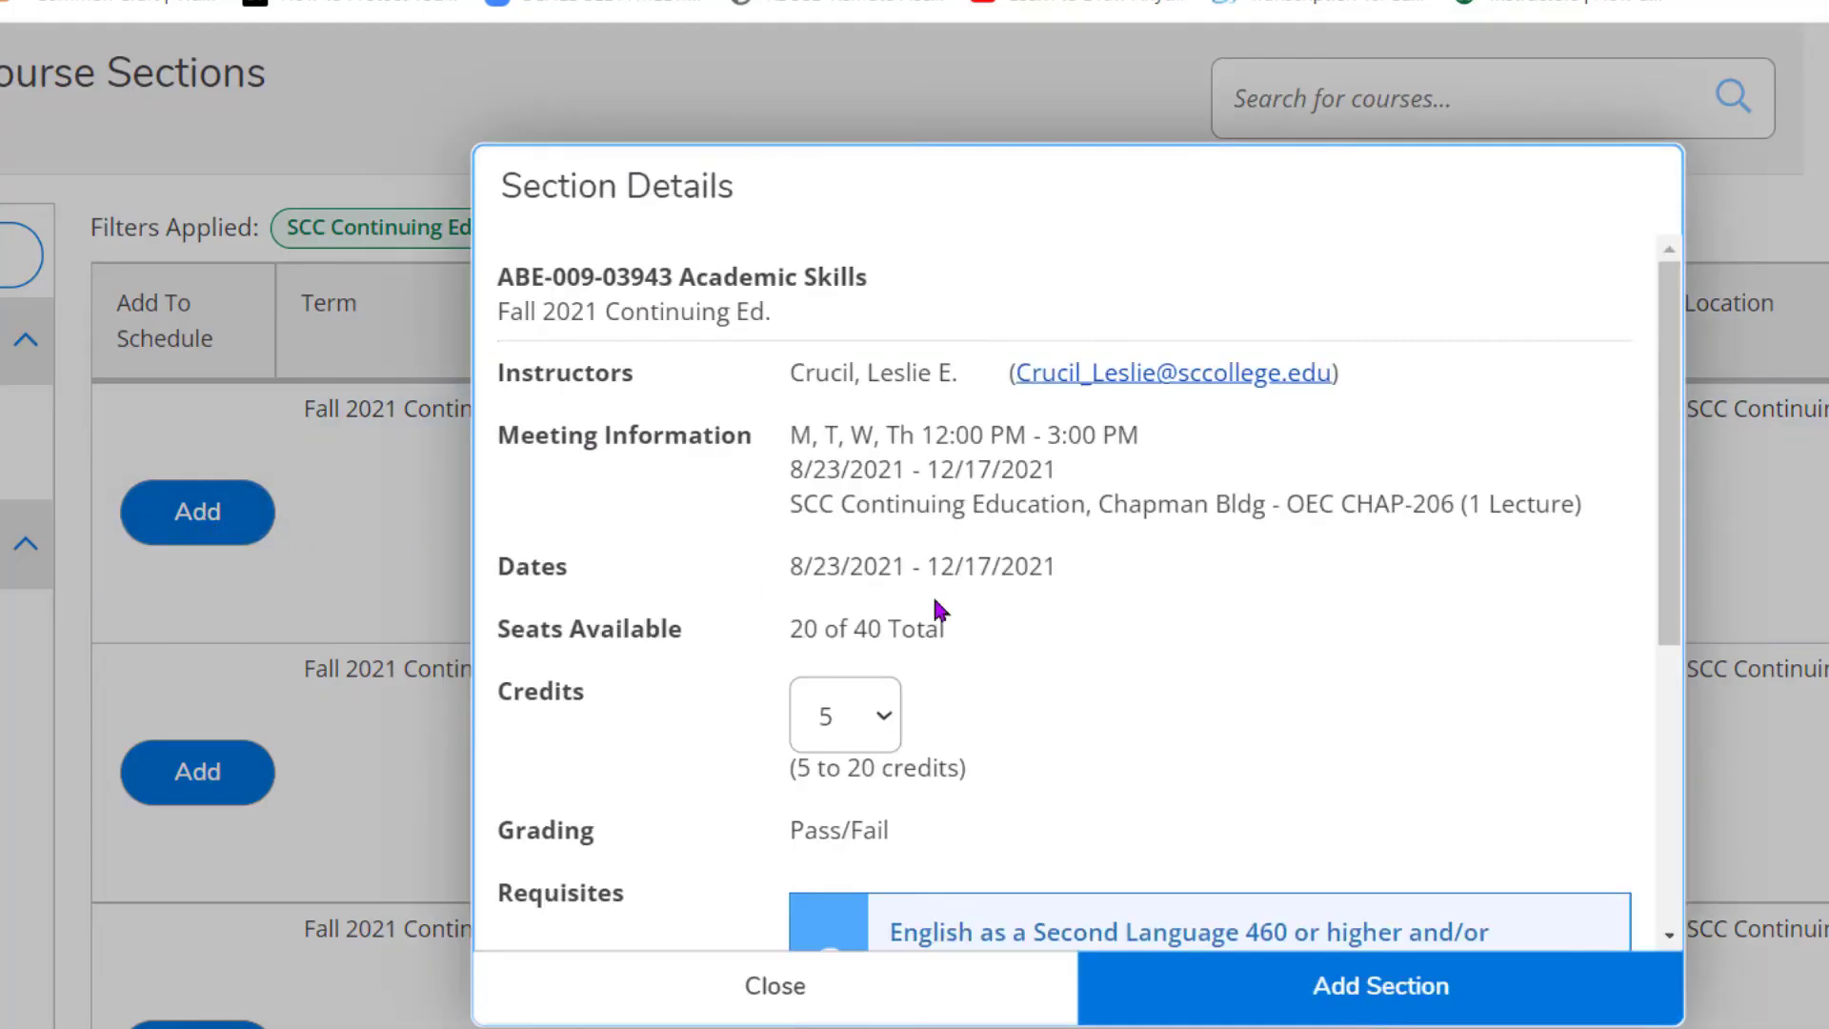
{"action": "mouse_move", "coordinate": [1675, 429]}
{"action": "left_mouse_down"}
{"action": "mouse_move", "coordinate": [1678, 747]}
{"action": "mouse_move", "coordinate": [1675, 433]}
{"action": "mouse_move", "coordinate": [1657, 436]}
{"action": "left_mouse_up"}
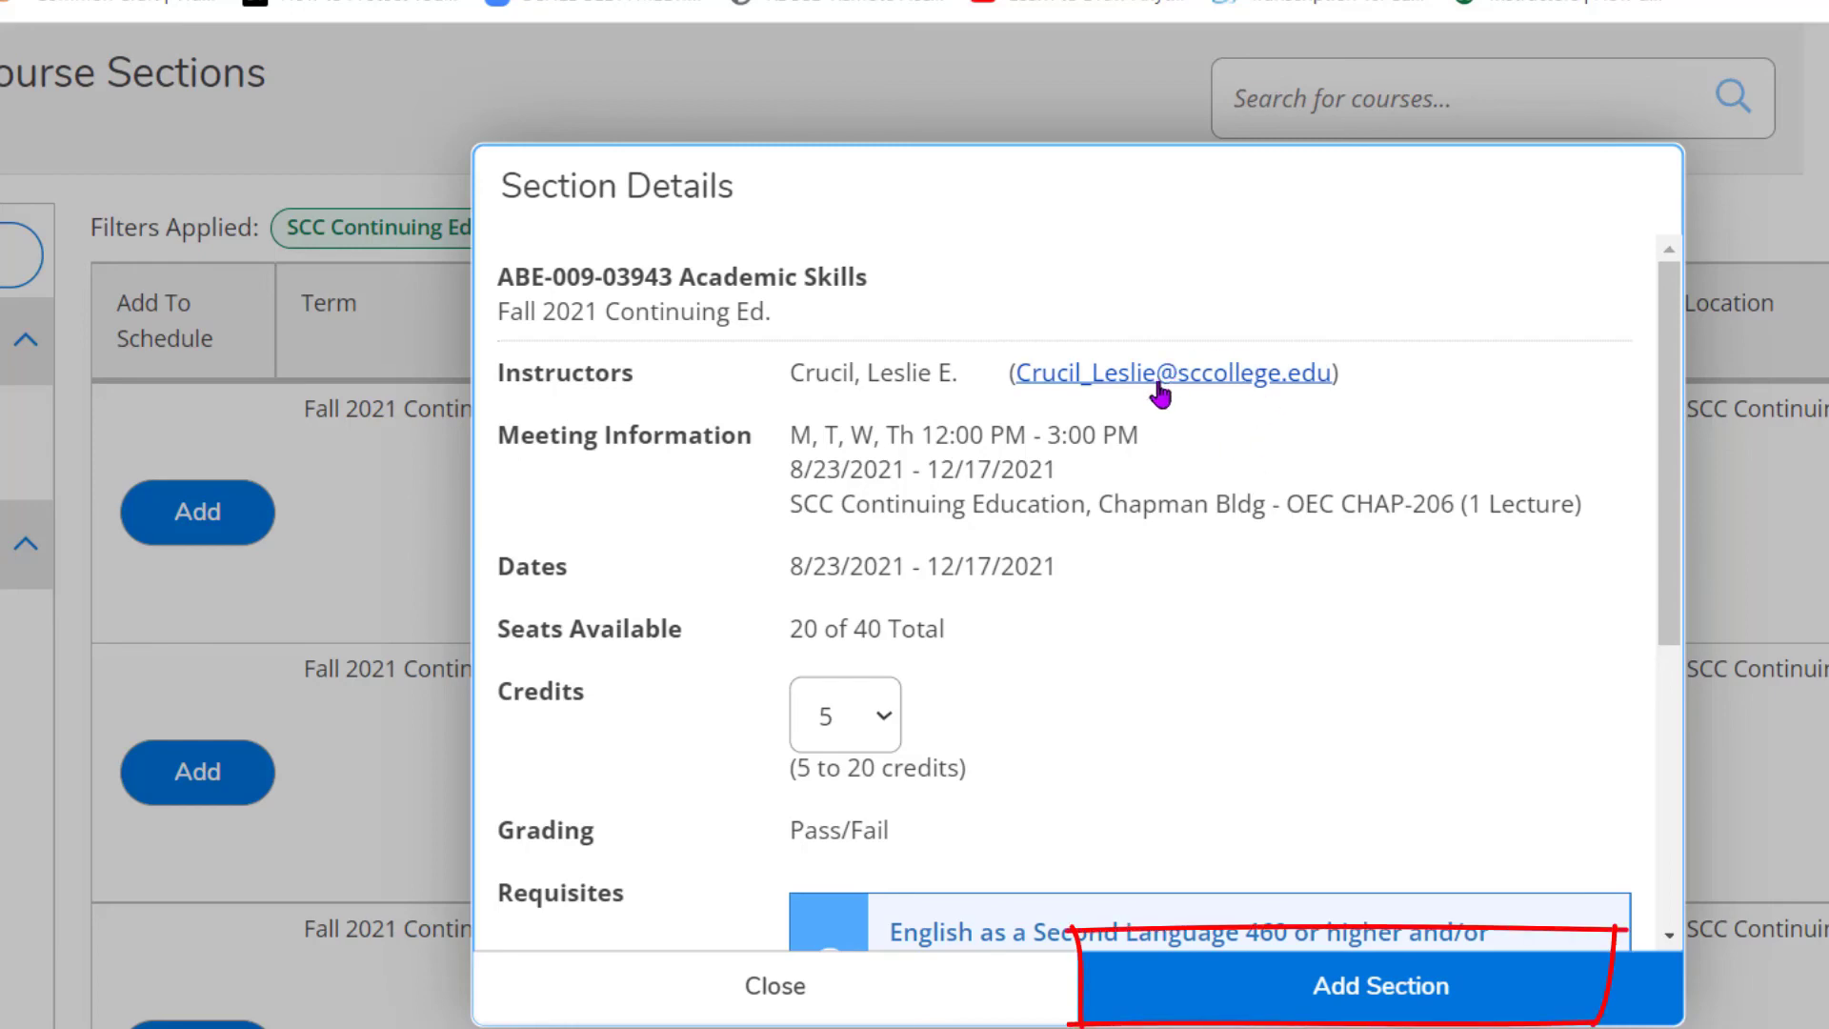
{"action": "left_click", "coordinate": [1358, 1003]}
{"action": "scroll", "coordinate": [1358, 1003], "scroll_direction": "up", "scroll_amount": 2}
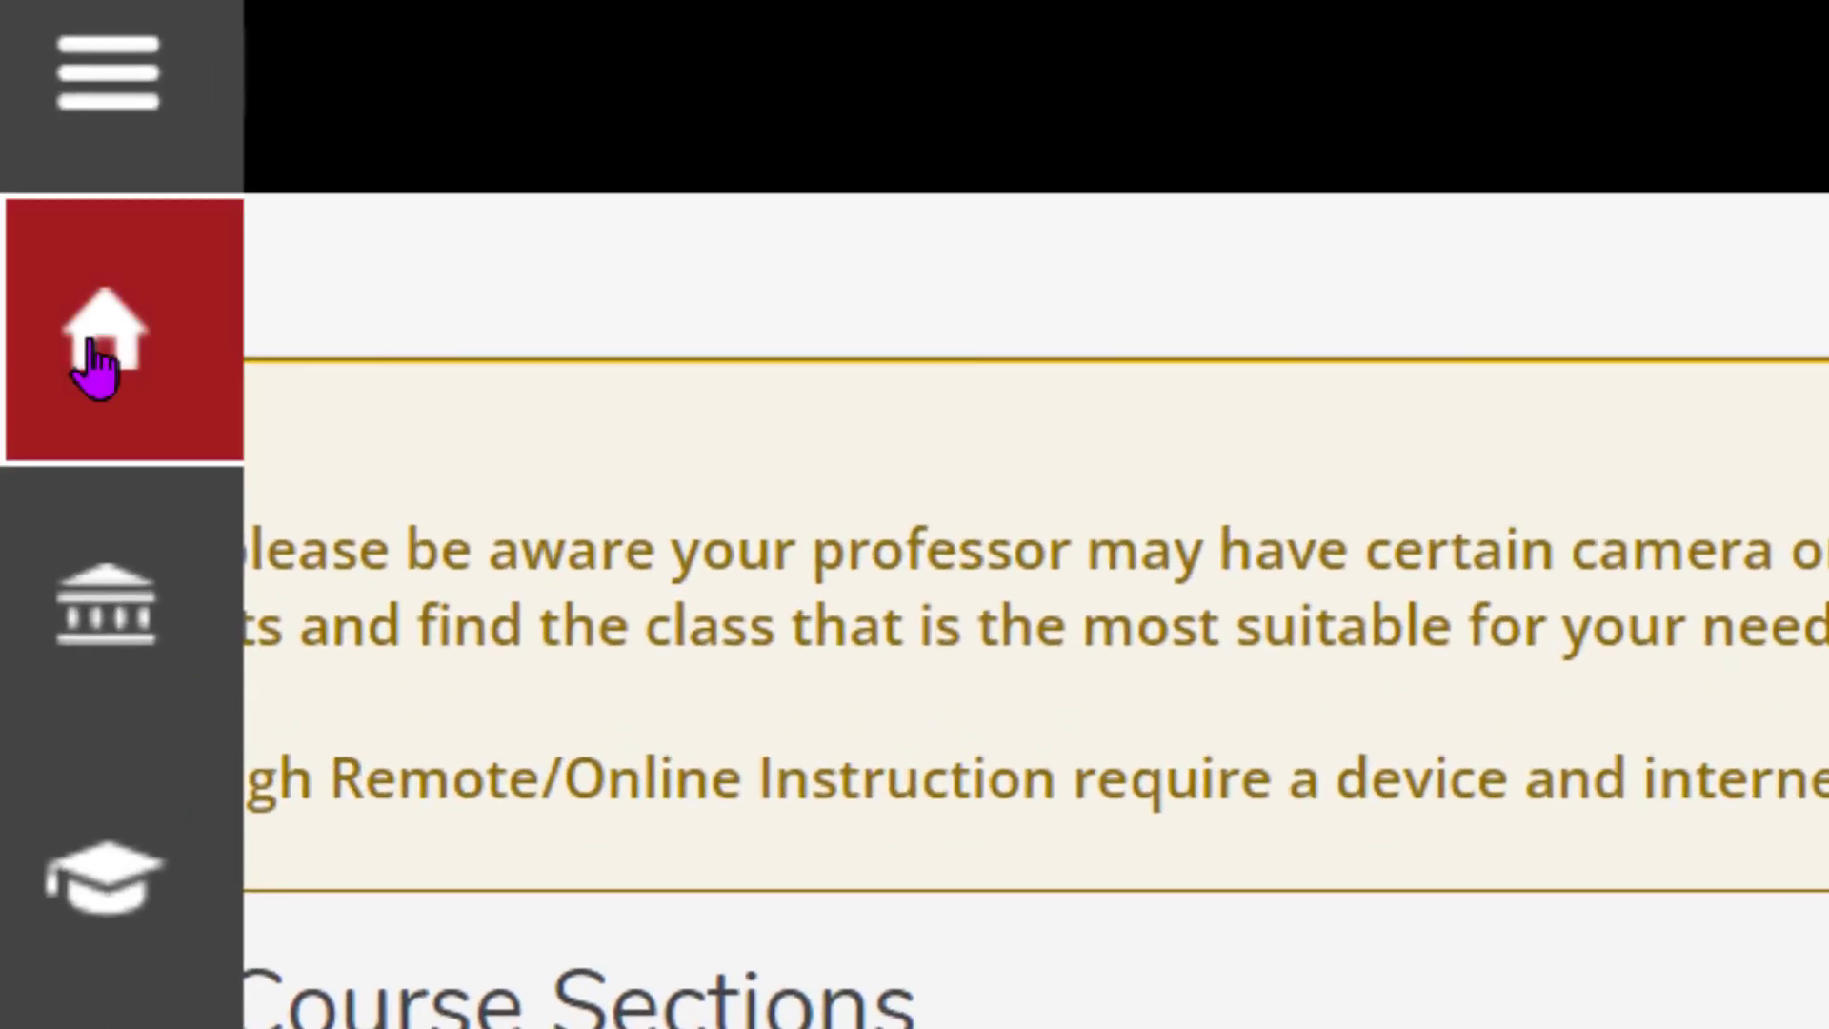
From Home's Register for Classes page, tick ABE-009-03943 and register for it
{"action": "left_click", "coordinate": [99, 364]}
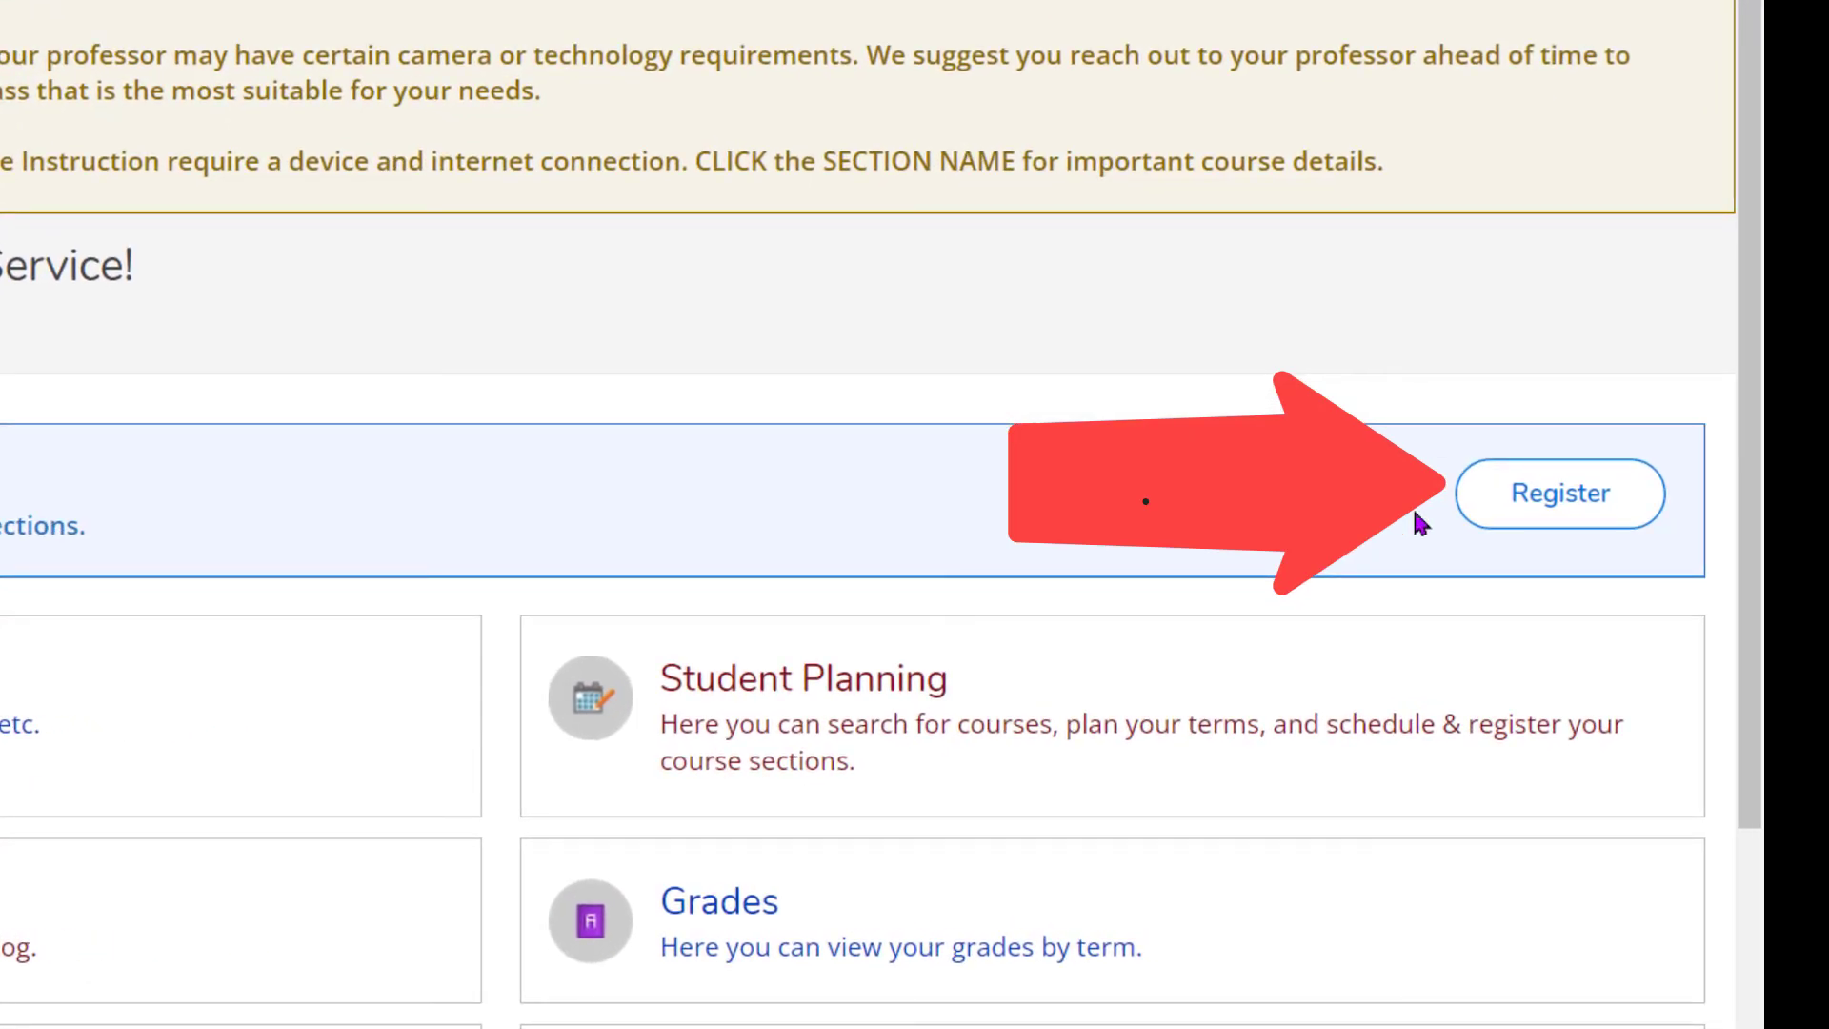
{"action": "left_click", "coordinate": [1581, 518]}
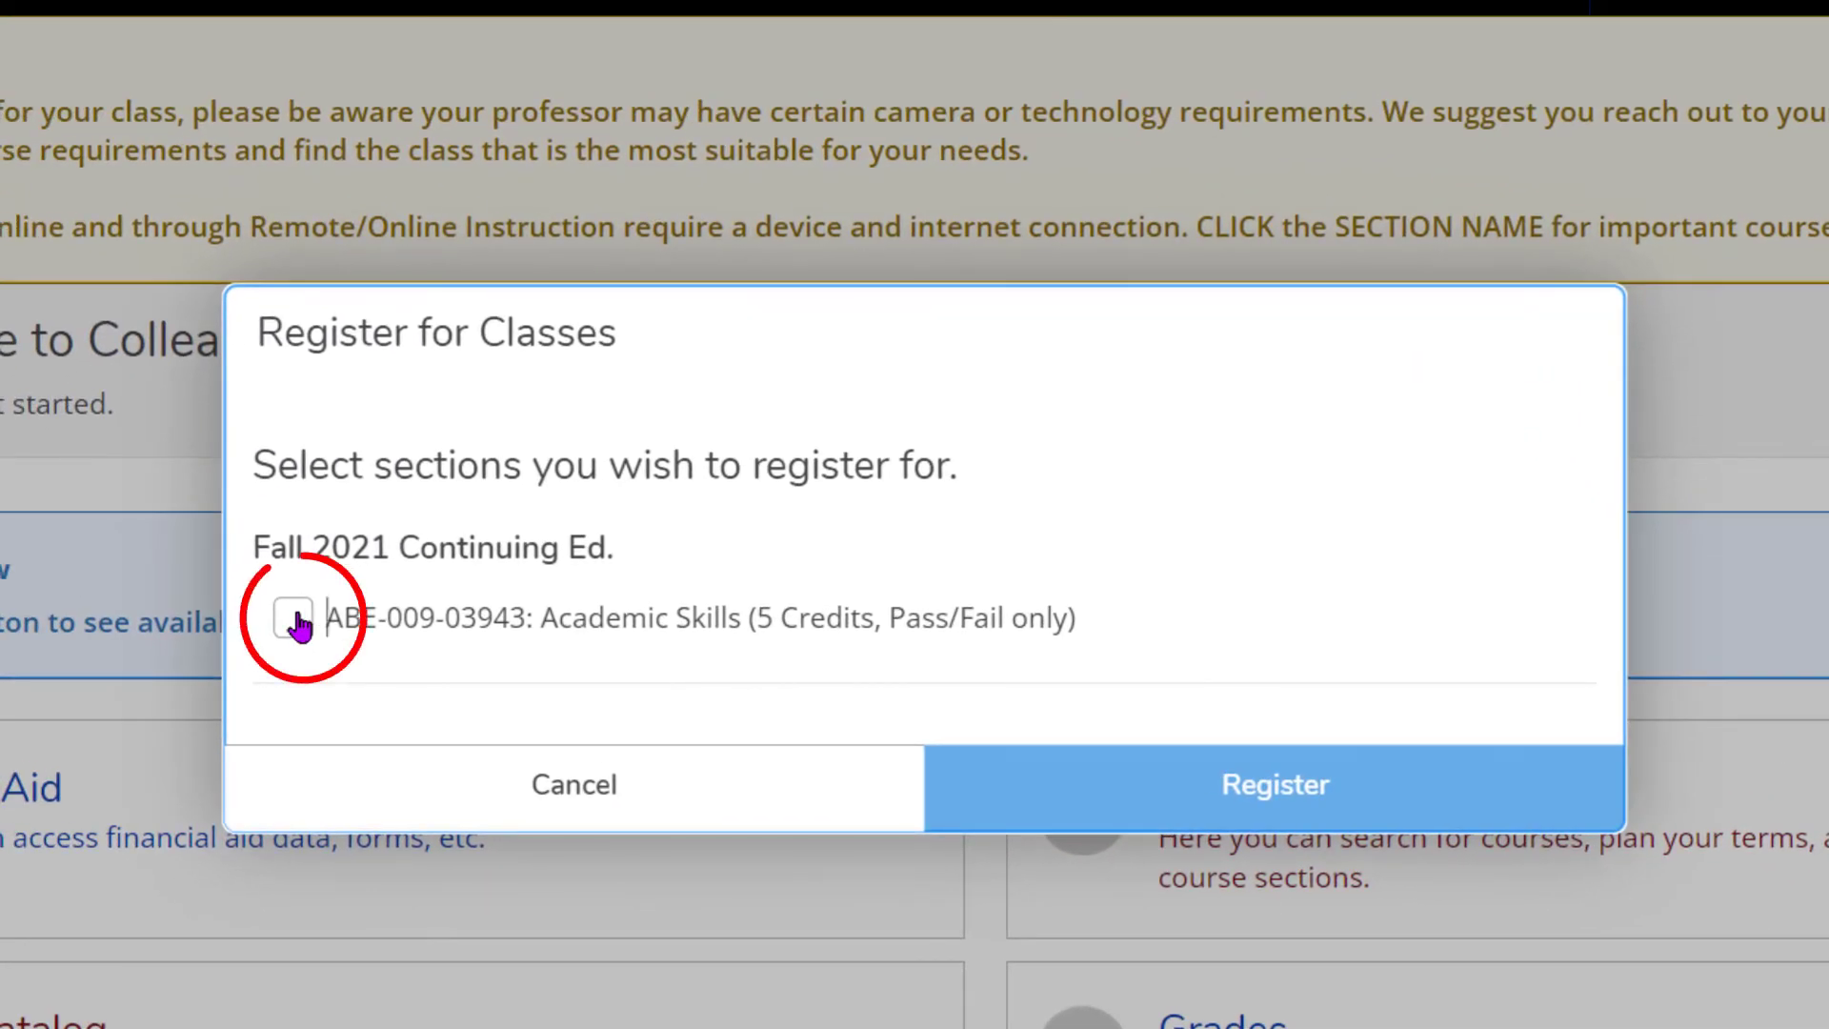
{"action": "left_click", "coordinate": [295, 619]}
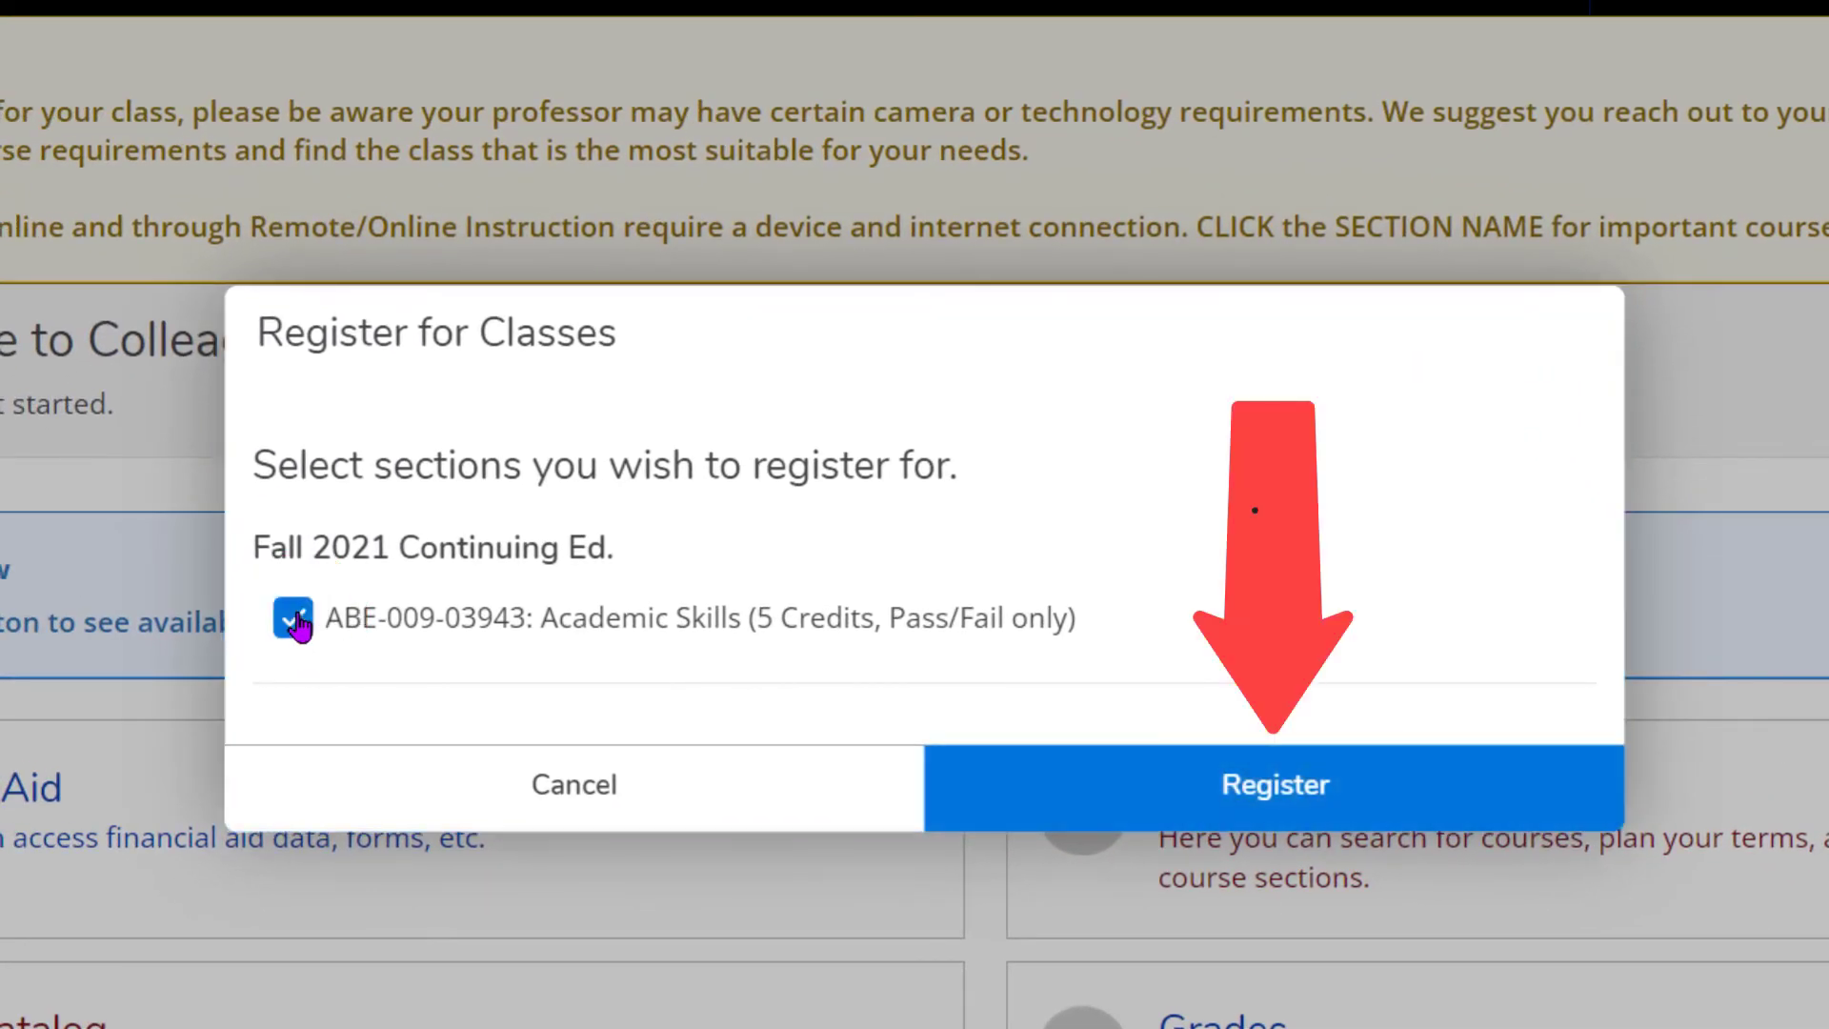
{"action": "left_click", "coordinate": [1277, 787]}
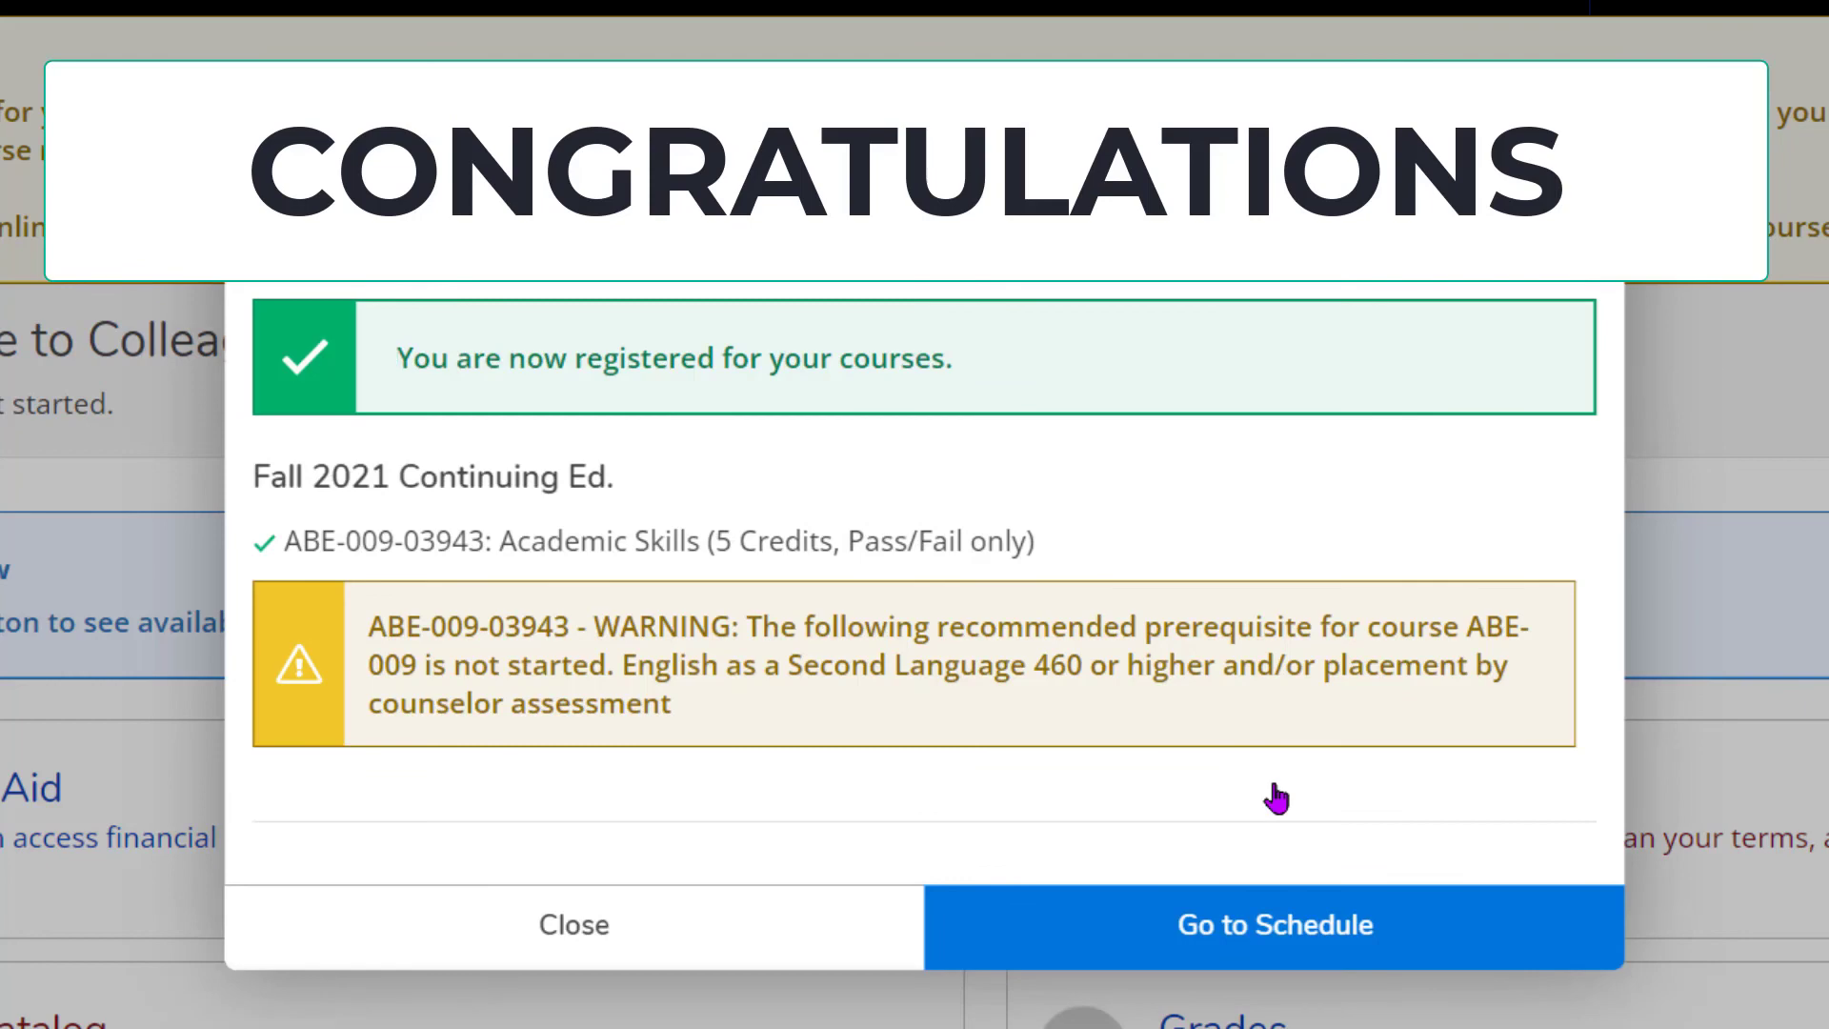